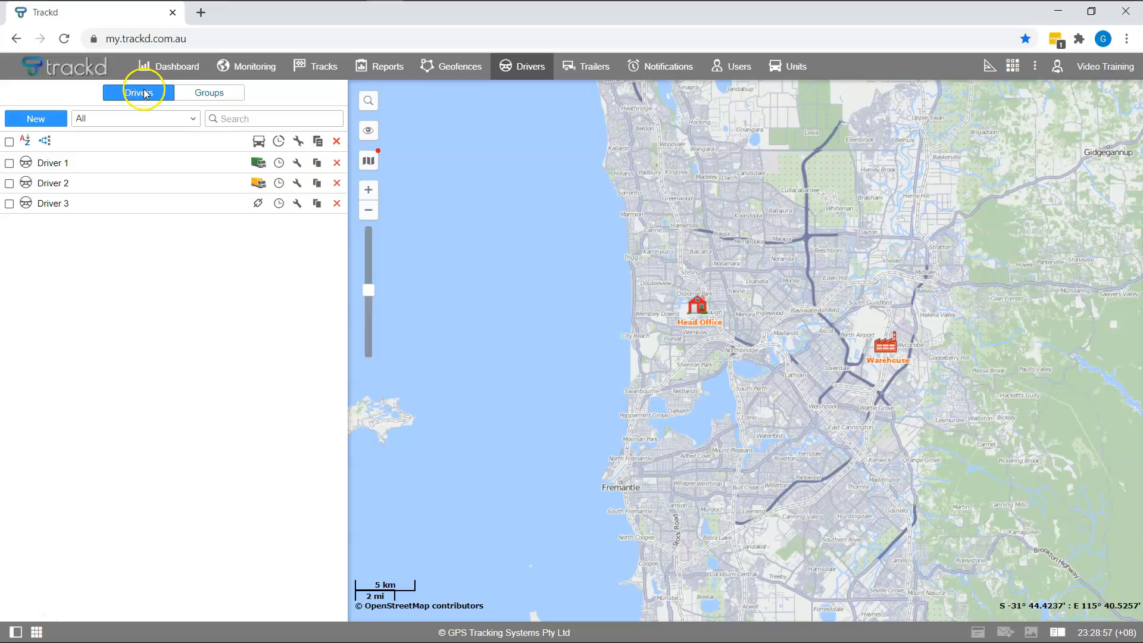
# View the driver groups and return to the list of individual drivers
pyautogui.click(225, 92)
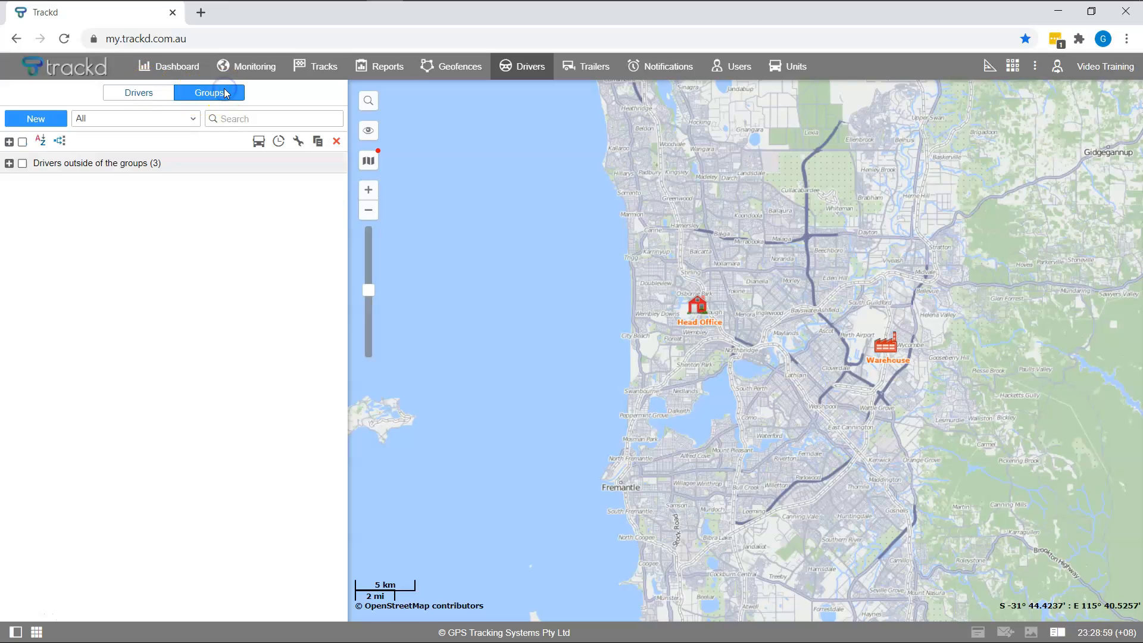
pyautogui.click(163, 95)
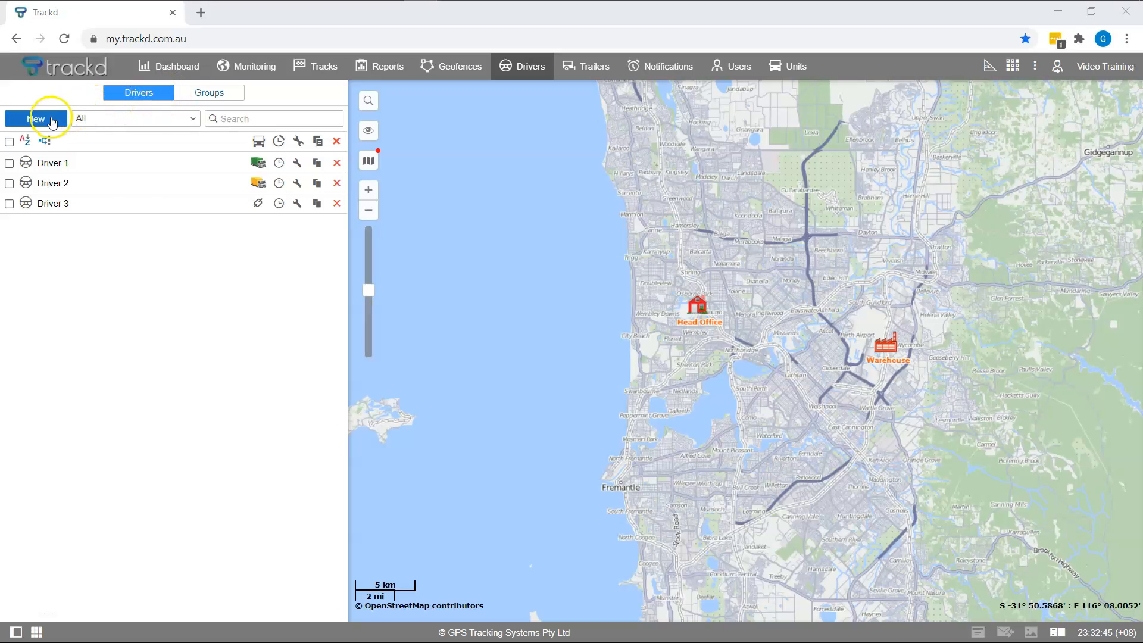
# Switch the map display of all drivers on and off, and enable it for only Driver 1 and Driver 2
pyautogui.click(9, 141)
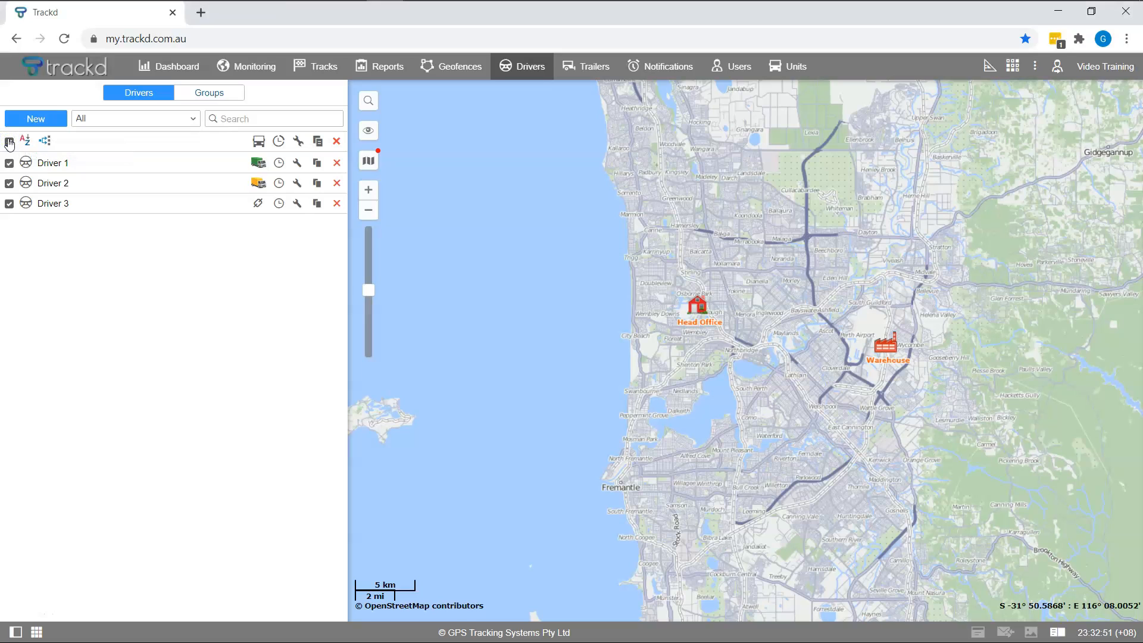
pyautogui.click(9, 141)
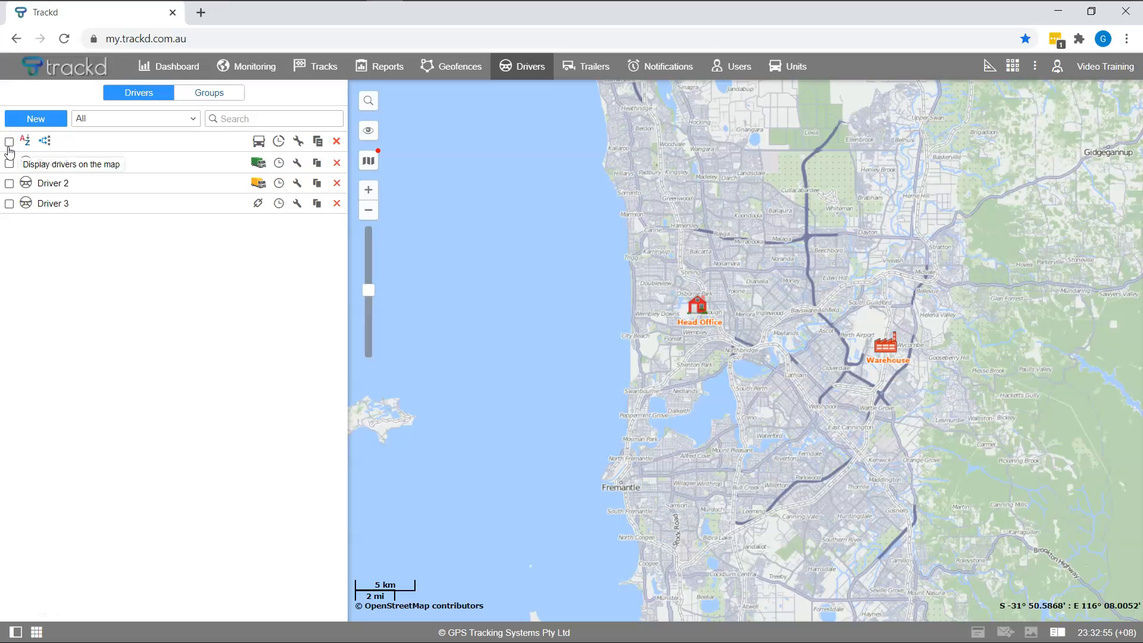
pyautogui.click(9, 163)
pyautogui.click(9, 183)
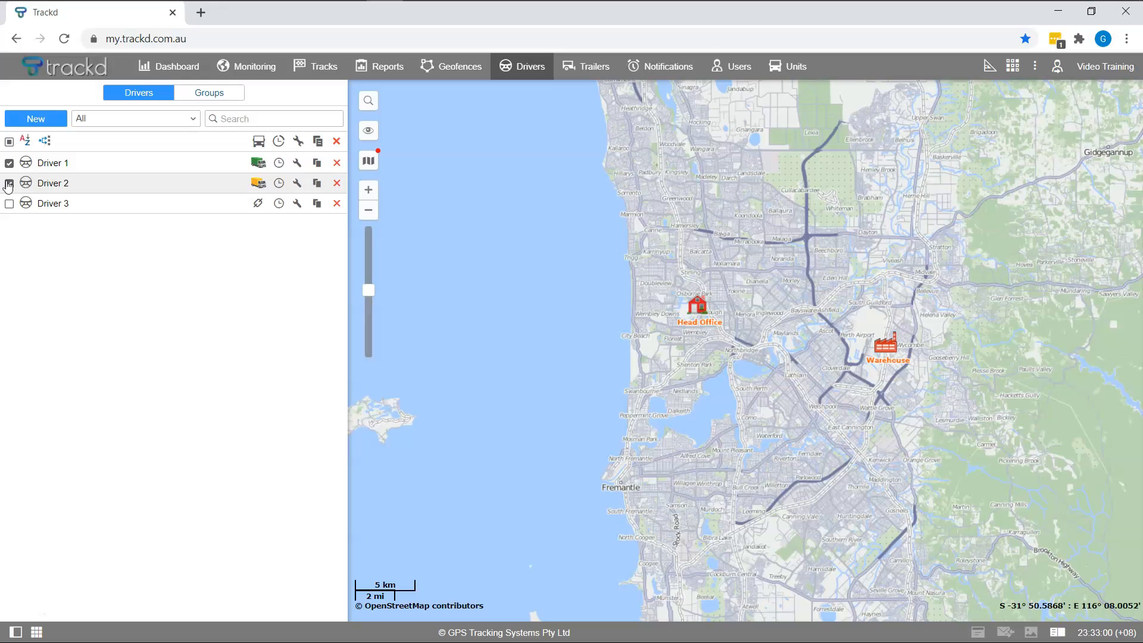
pyautogui.click(9, 142)
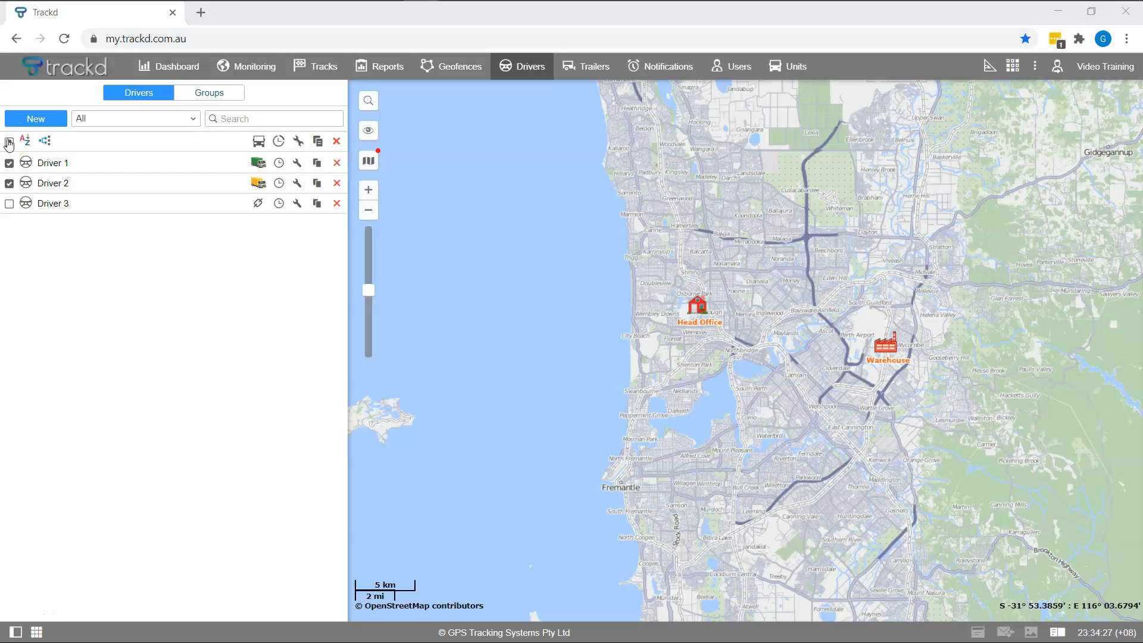
# Examine the sort-by-name control, filter options and search field of the driver list, leaving the filter at All
pyautogui.click(25, 142)
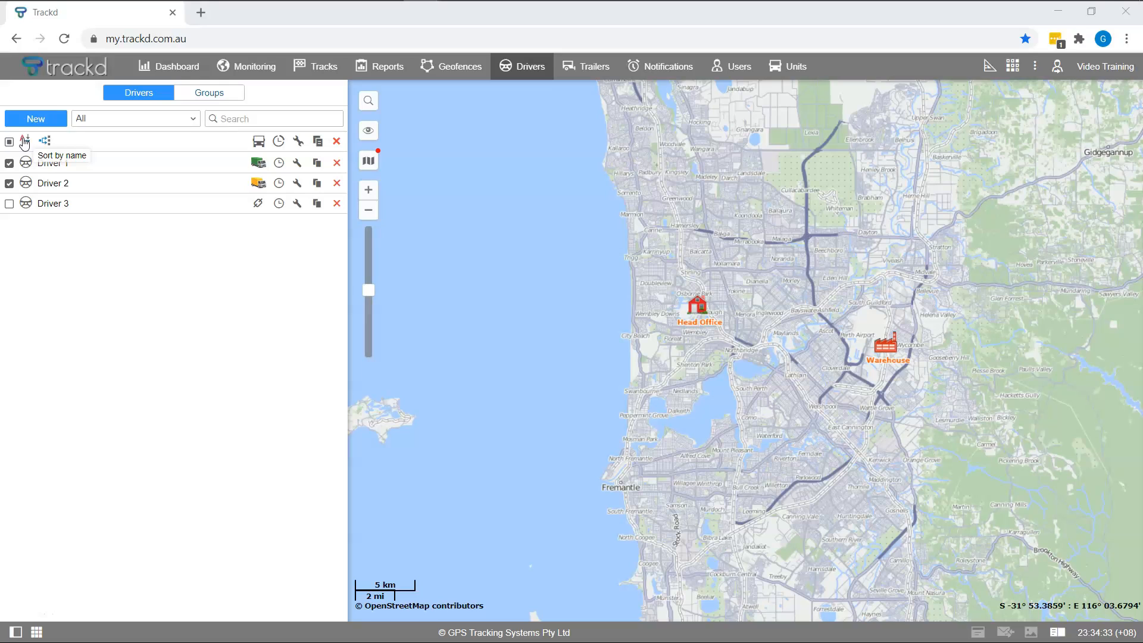
pyautogui.click(193, 119)
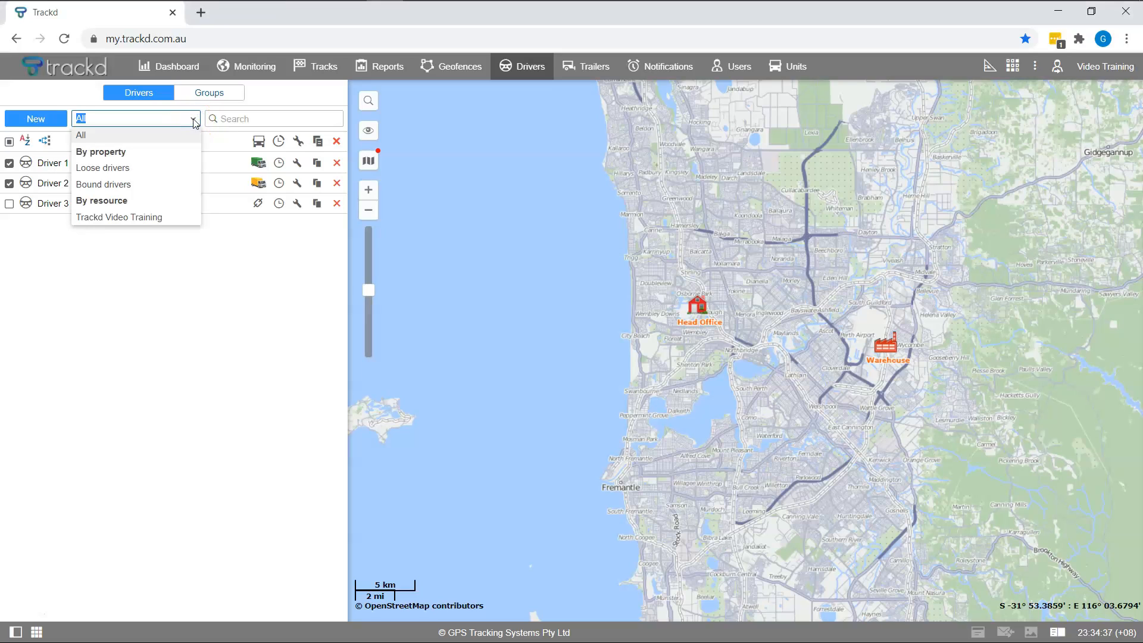
pyautogui.click(194, 122)
pyautogui.click(253, 119)
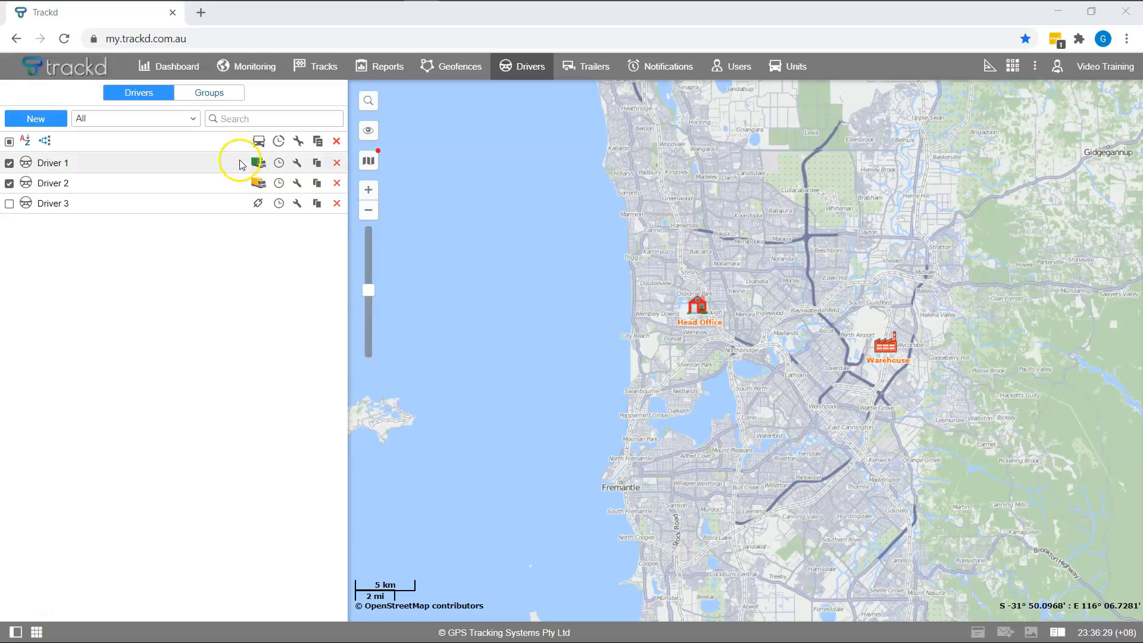
# Review Driver 3's unit assignment options and manual binding history, closing both without changes
pyautogui.click(258, 204)
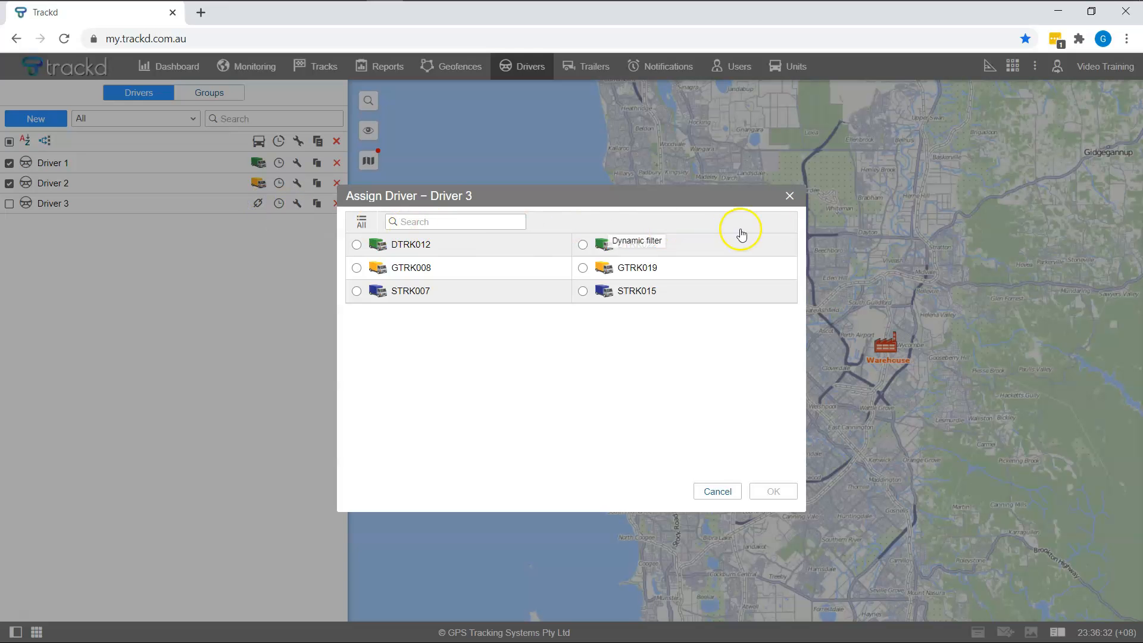
pyautogui.click(789, 195)
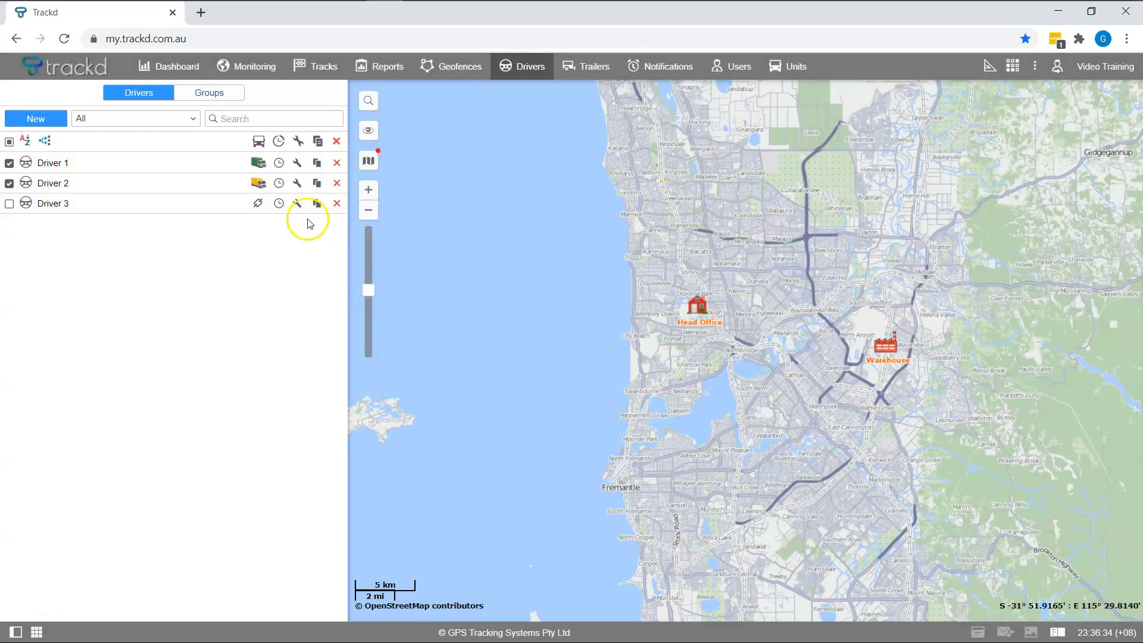
pyautogui.click(279, 203)
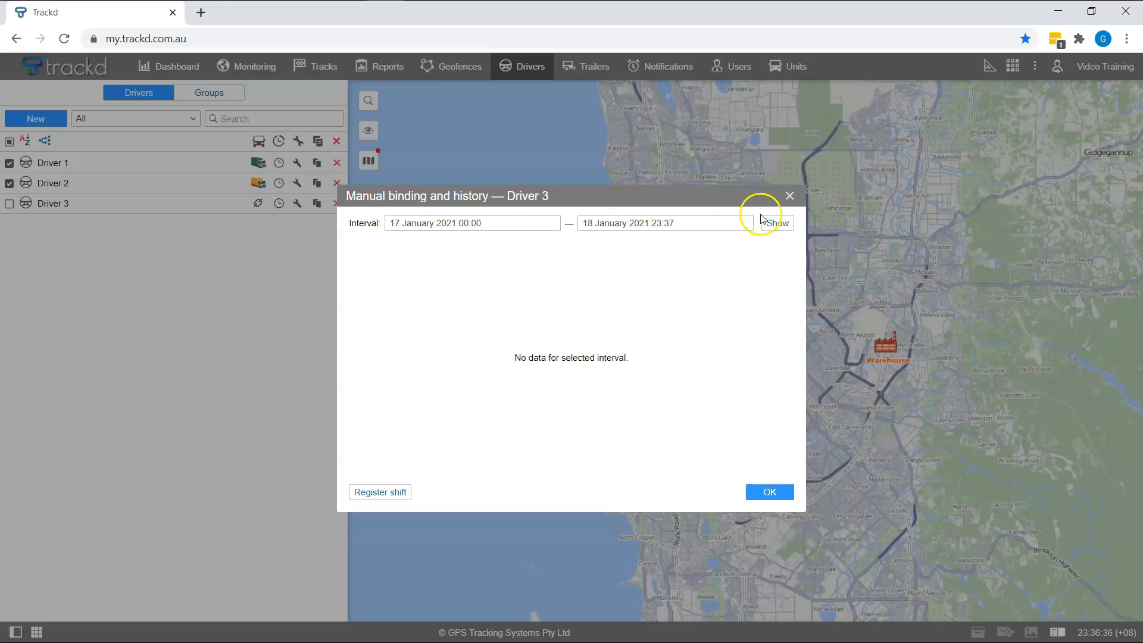
pyautogui.click(789, 196)
# Review Driver 3's properties and the form for copying this driver, closing both without saving
pyautogui.click(299, 204)
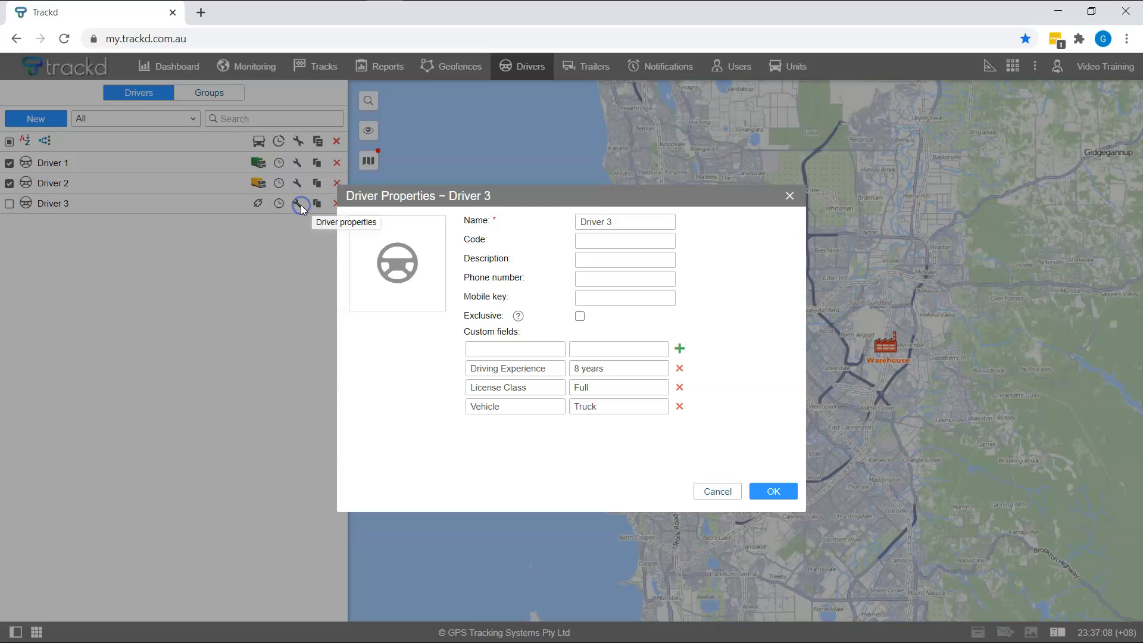
pyautogui.click(789, 196)
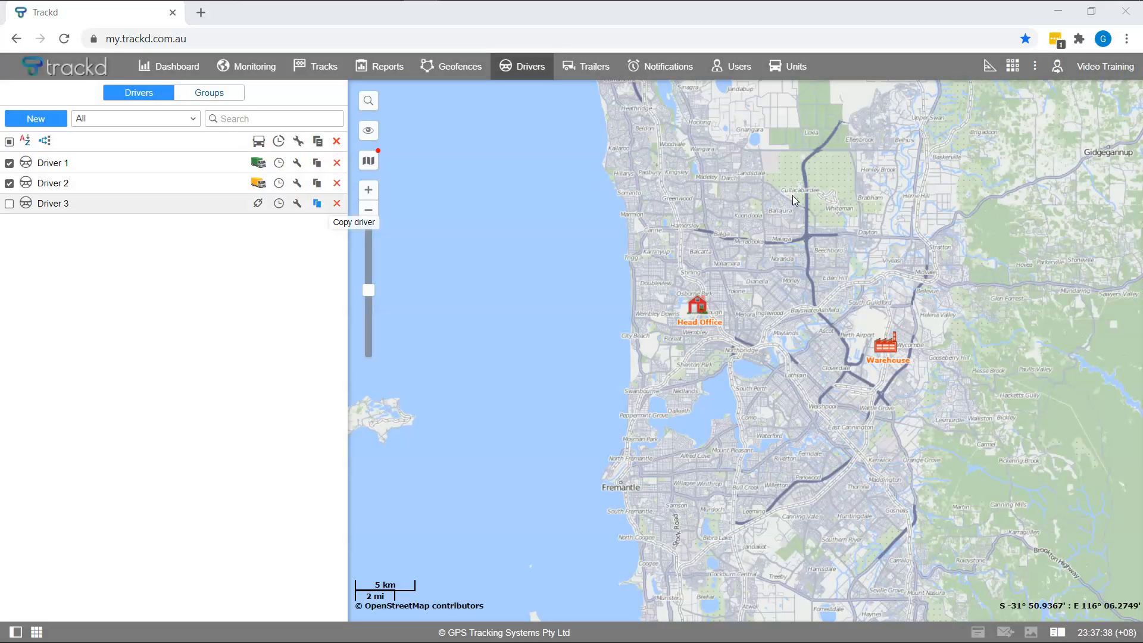
pyautogui.click(317, 204)
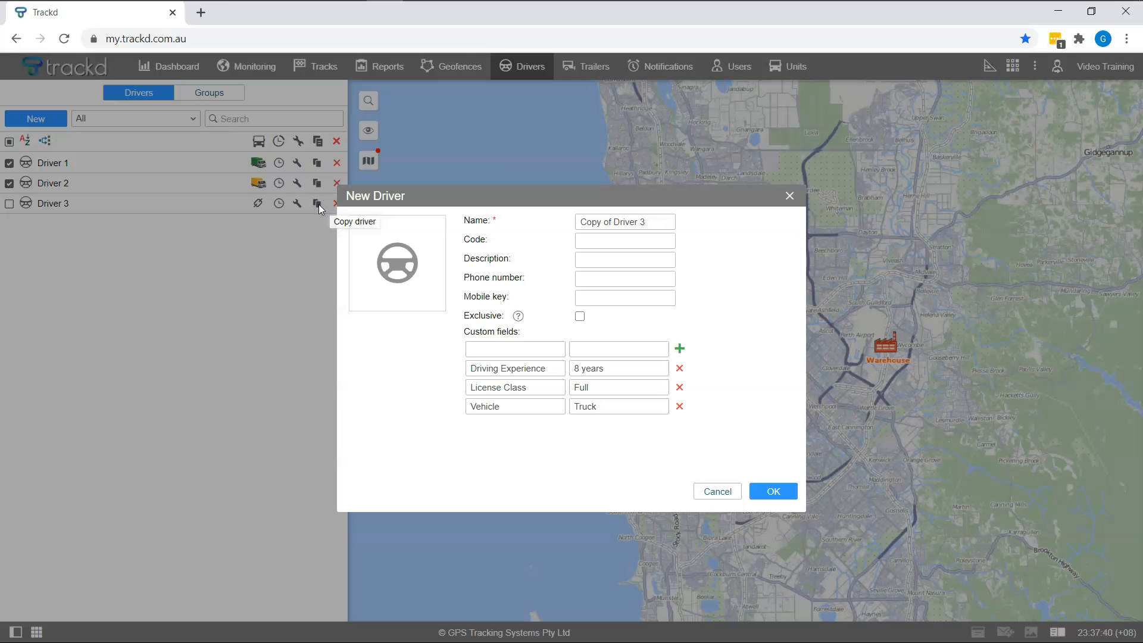
pyautogui.click(790, 195)
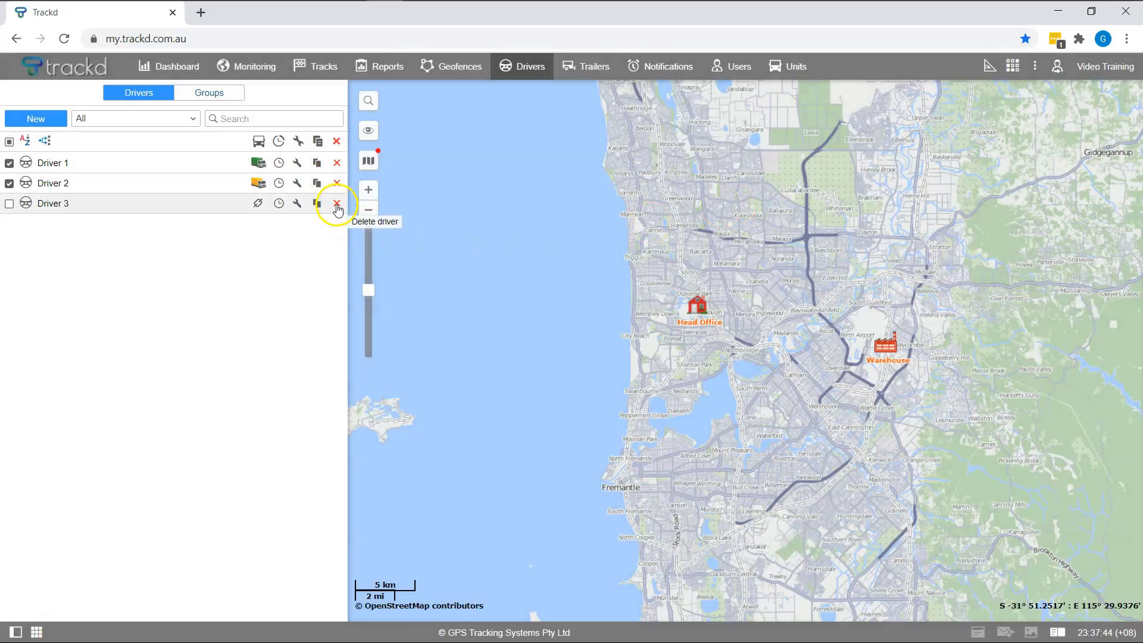
pyautogui.click(337, 204)
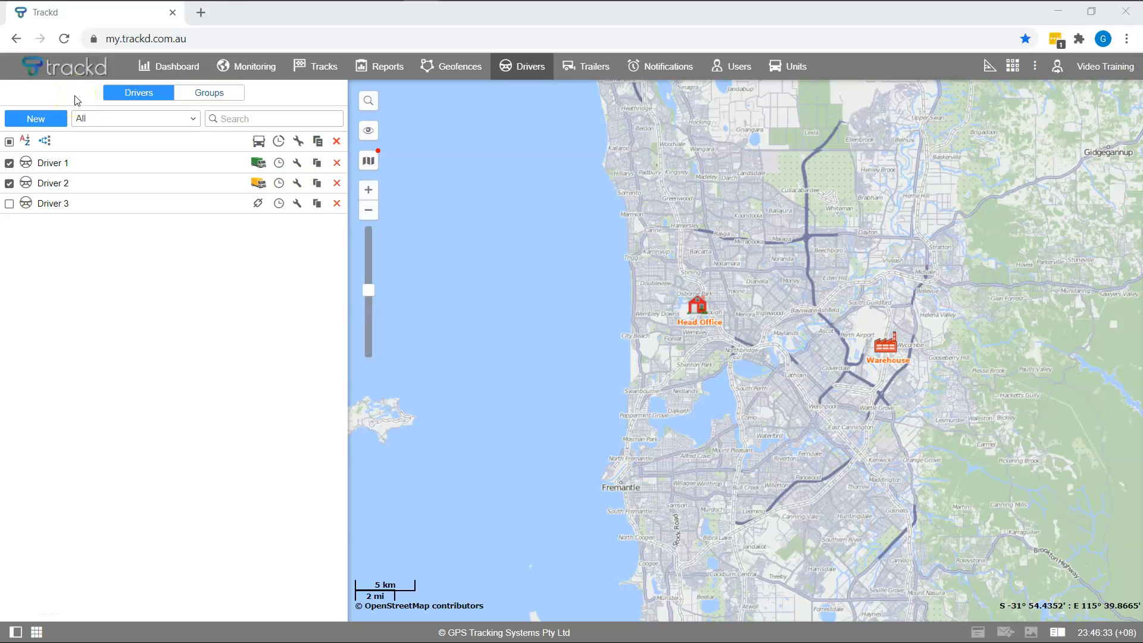
# Start a new driver record and name it Driver 4
pyautogui.click(59, 118)
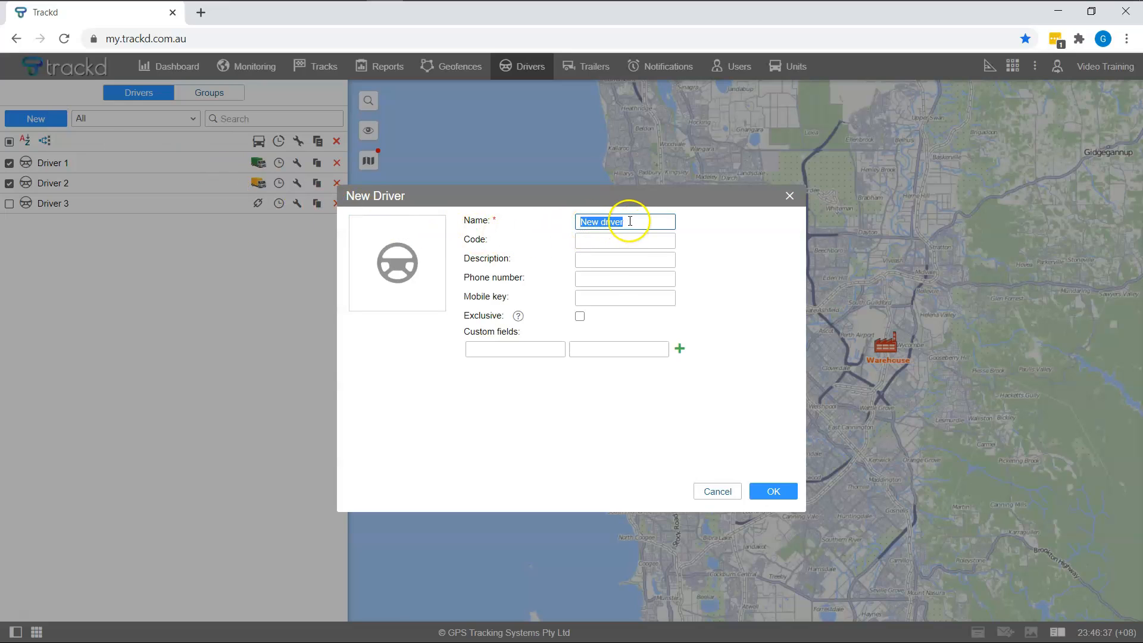
pyautogui.write('Driv')
pyautogui.write('er 4')
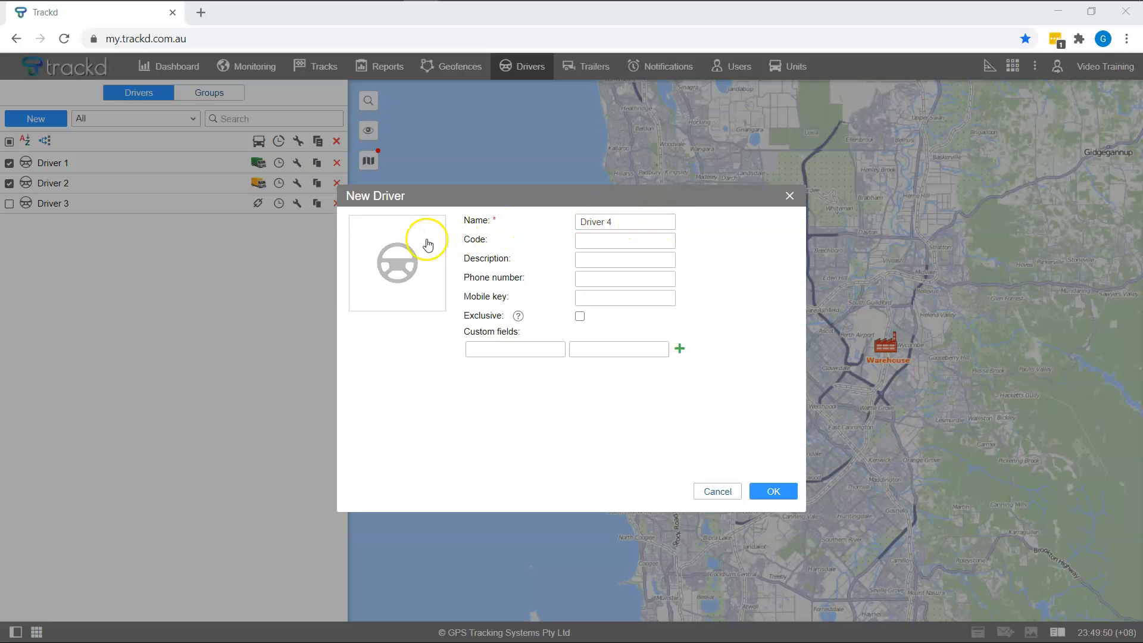
# Browse for a driver image without choosing a file, and set the new driver's description to Full time
pyautogui.click(408, 248)
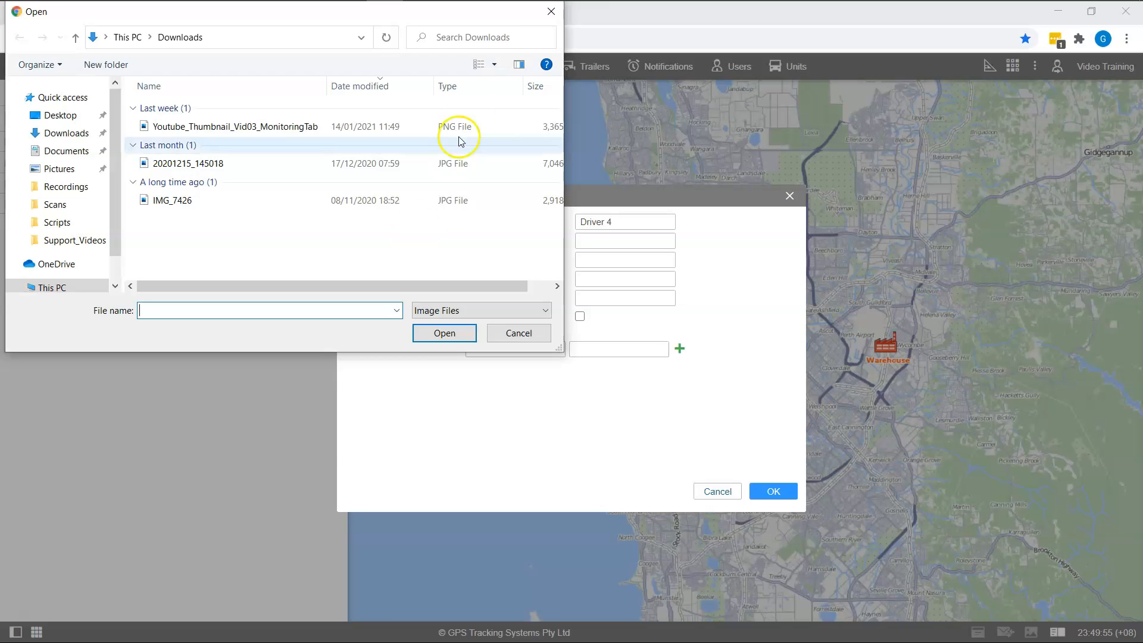
pyautogui.click(546, 13)
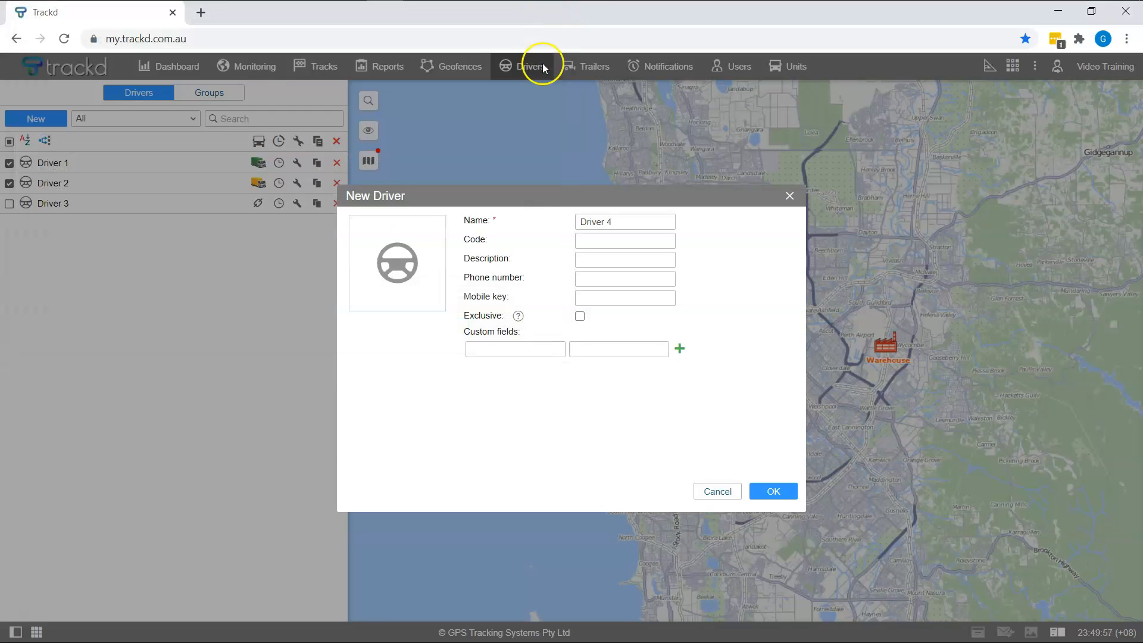
pyautogui.click(584, 242)
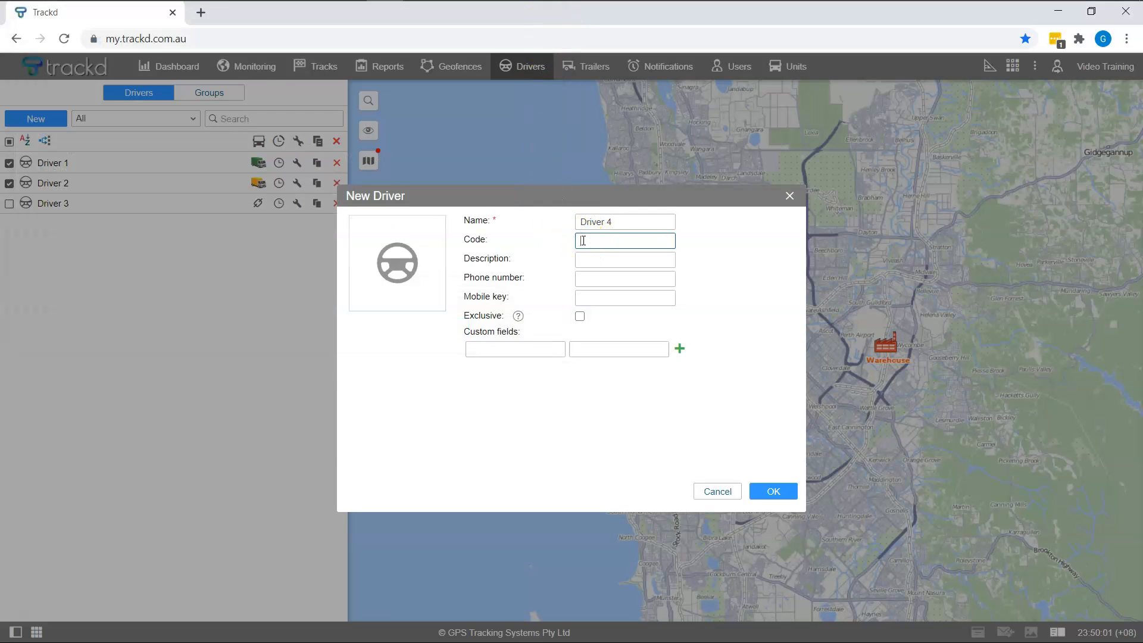
pyautogui.click(587, 258)
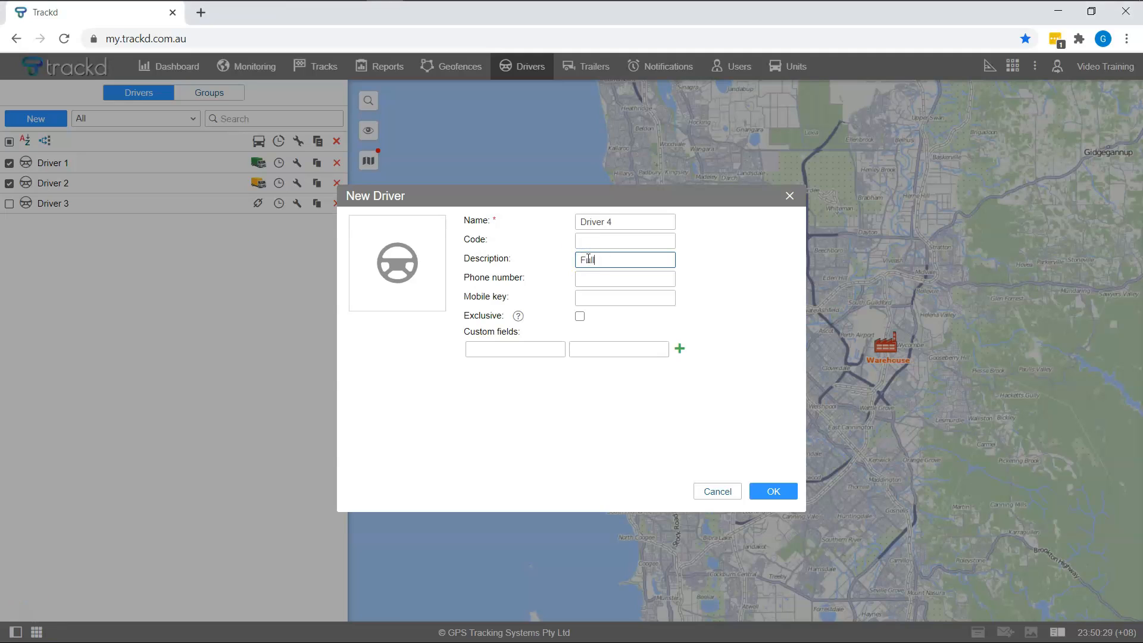
pyautogui.write('Full time')
pyautogui.click(589, 279)
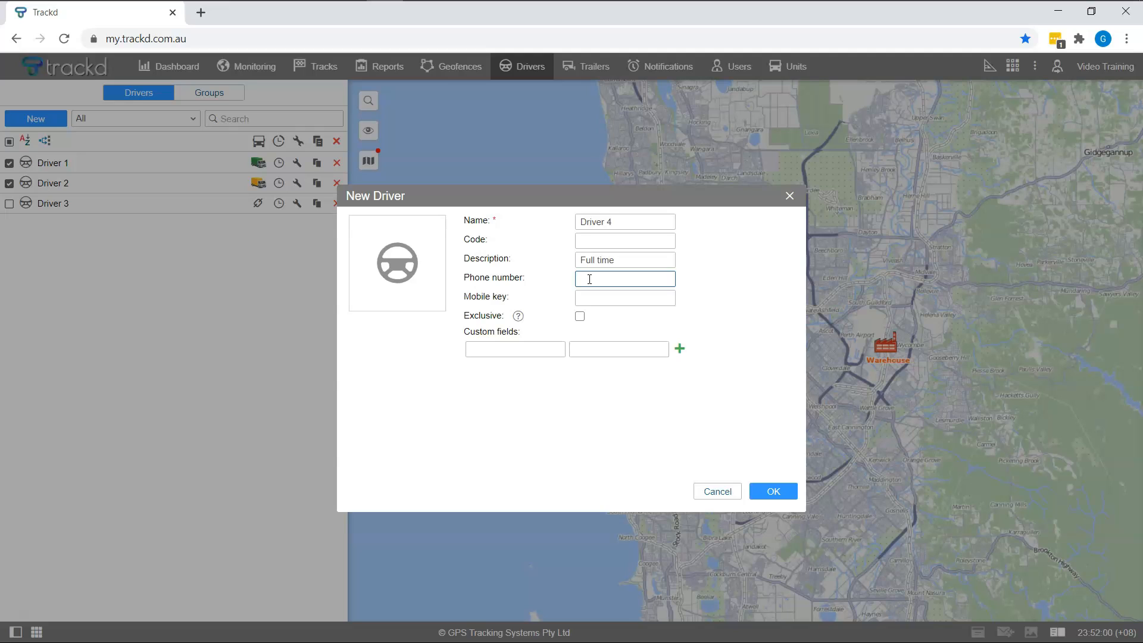
# Add a custom field License Class with the value Full to the new driver
pyautogui.click(492, 349)
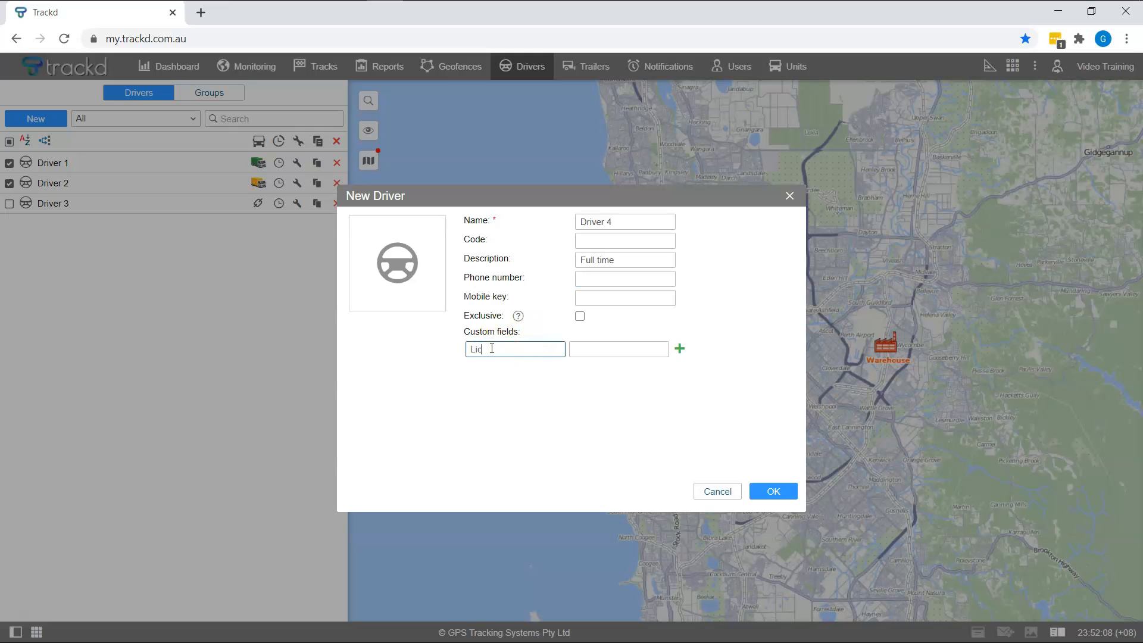
pyautogui.write('License Class')
pyautogui.press('Tab')
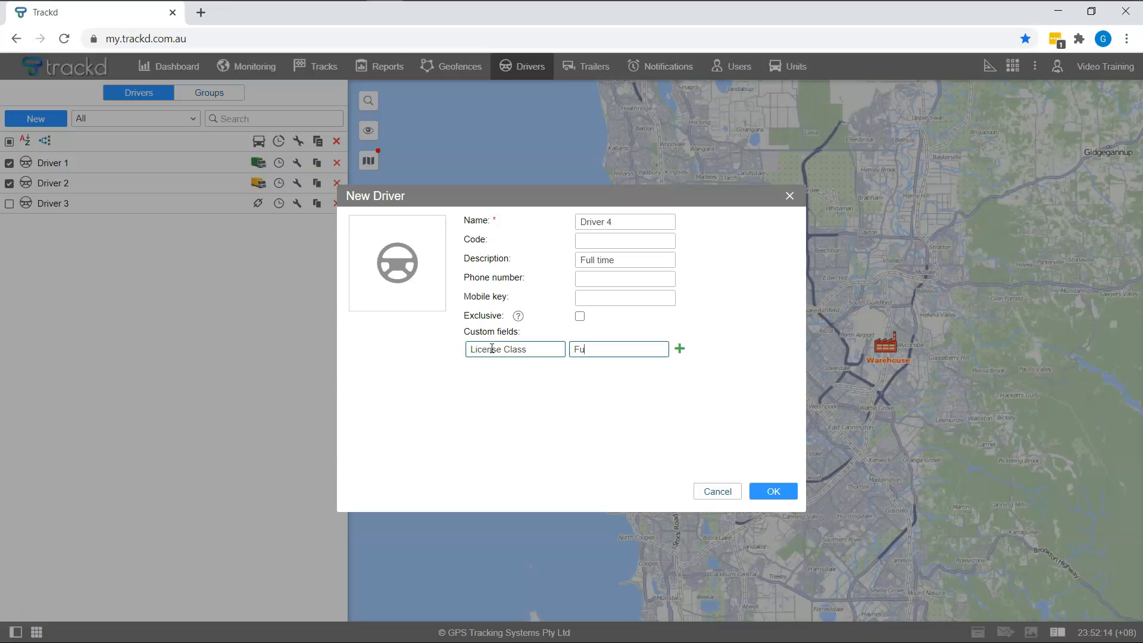
pyautogui.click(679, 349)
# Add a custom field Vehicle with the value Truck and save the new driver
pyautogui.write('Vehicle')
pyautogui.press('Tab')
pyautogui.write('Tru')
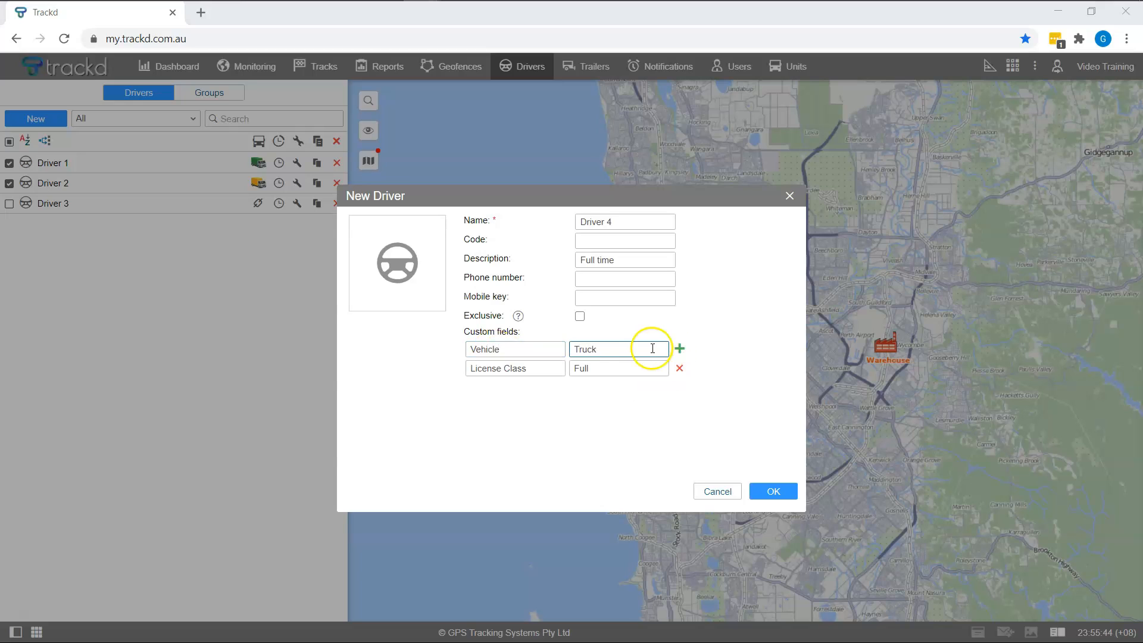
pyautogui.click(679, 349)
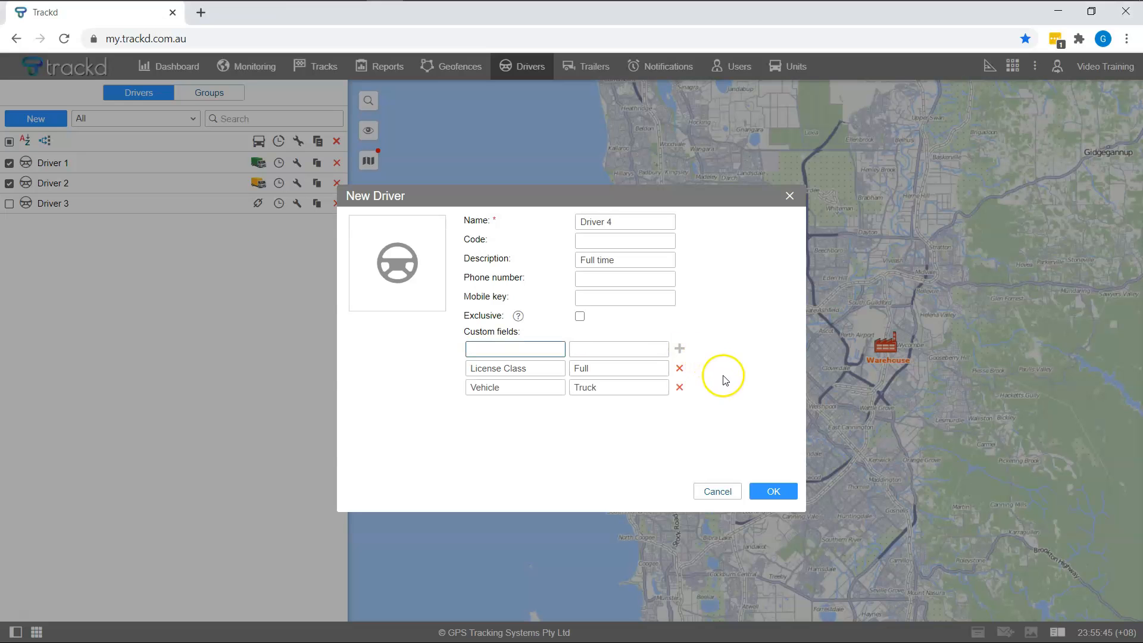
pyautogui.click(763, 492)
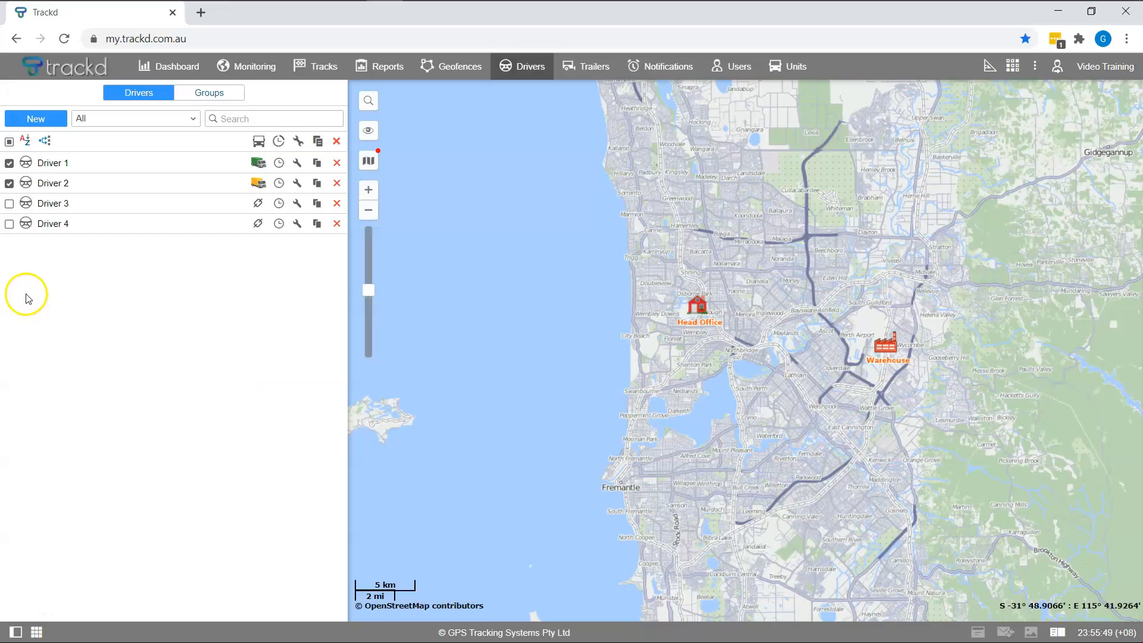
# Enable the map display for Driver 4
pyautogui.click(10, 225)
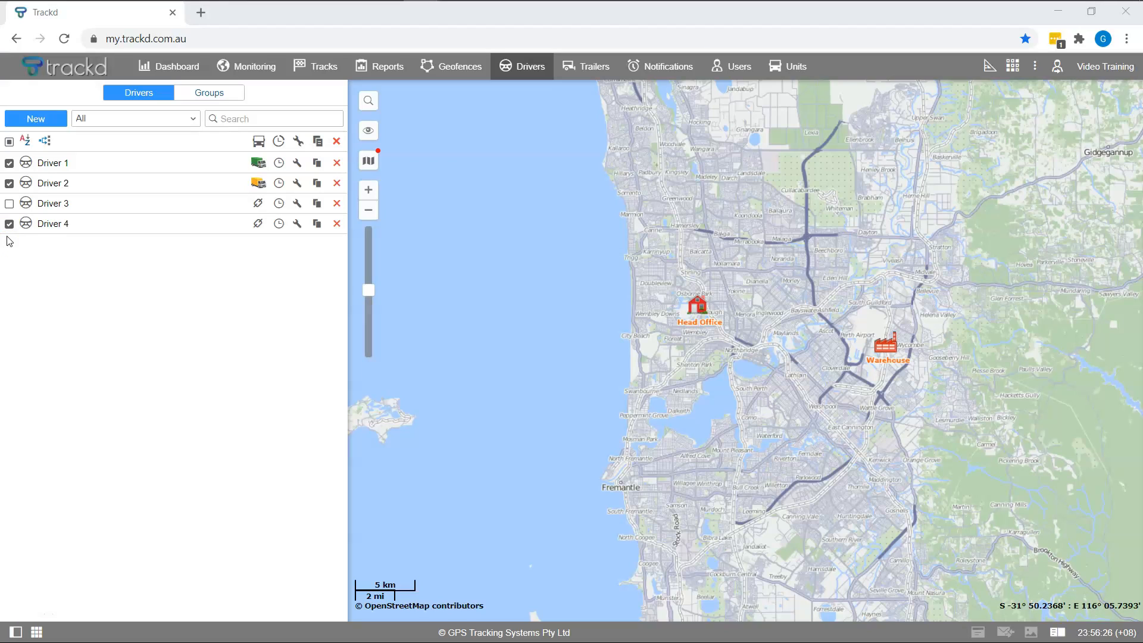
pyautogui.moveTo(21, 226)
# Assign Driver 3 to the unit STRK007
pyautogui.click(258, 203)
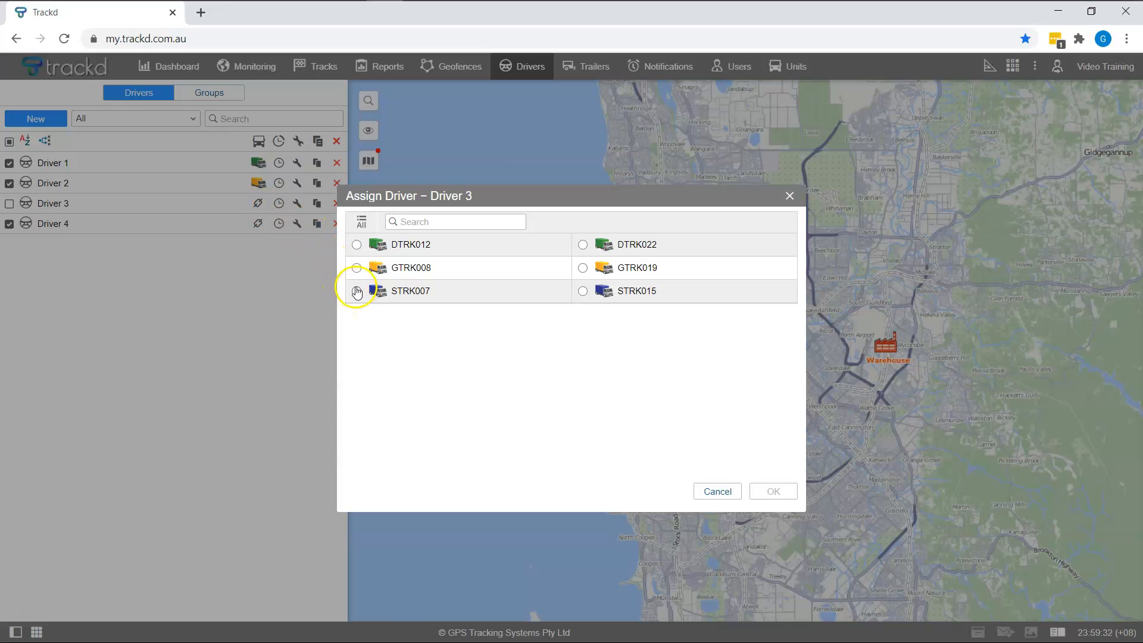
pyautogui.click(357, 291)
pyautogui.click(768, 490)
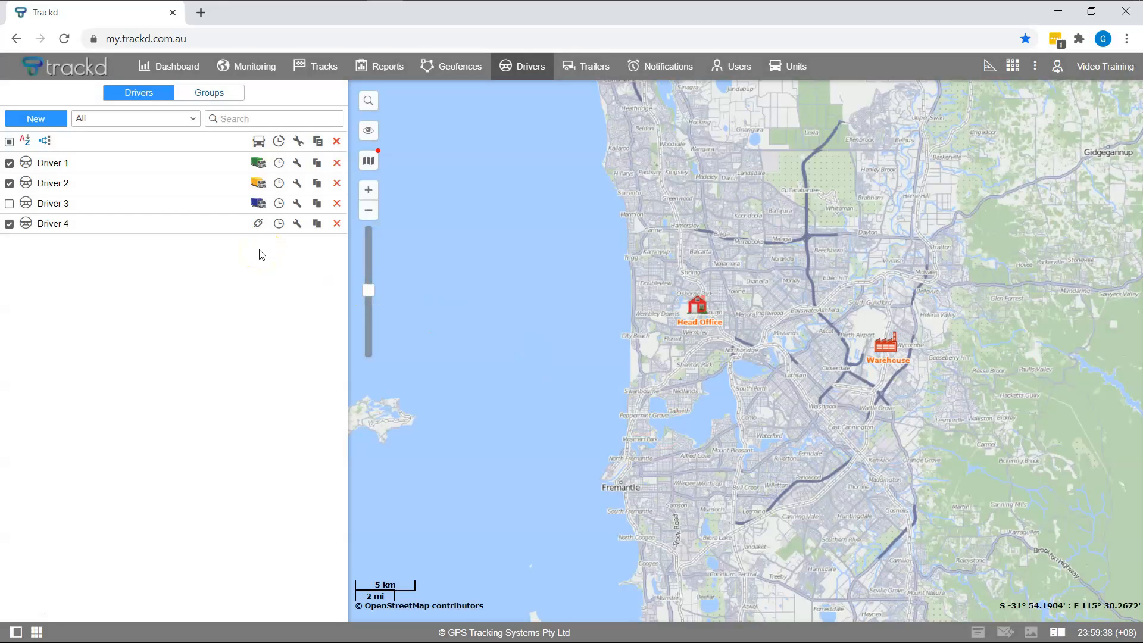
# Check the unit details shown for Driver 3 and unassign the driver from STRK007
pyautogui.click(260, 204)
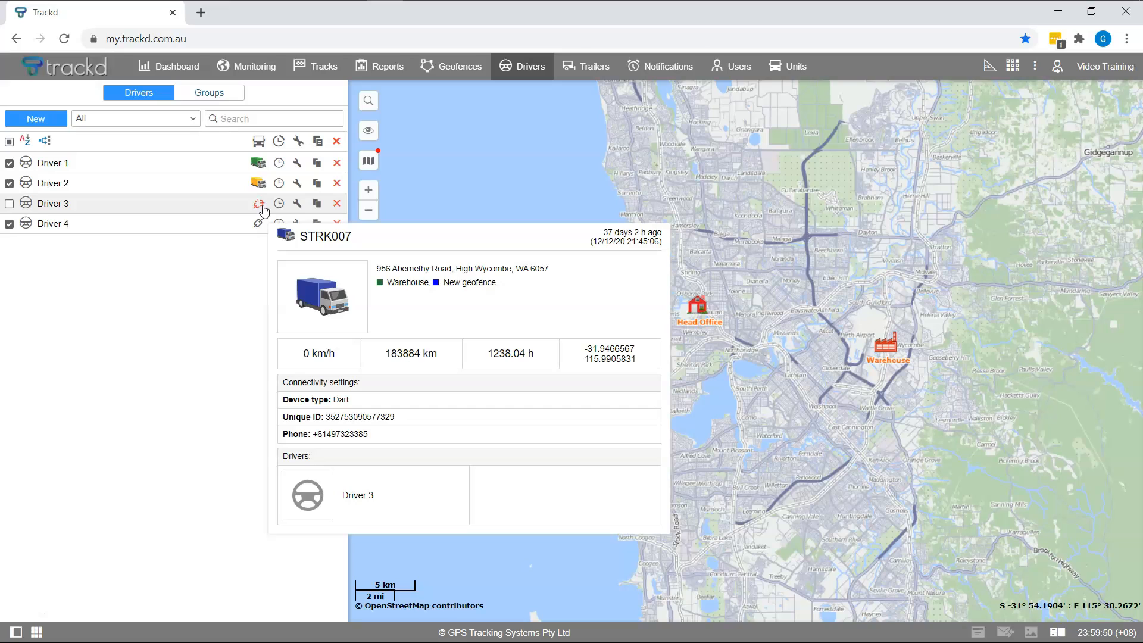
pyautogui.click(259, 204)
pyautogui.click(243, 278)
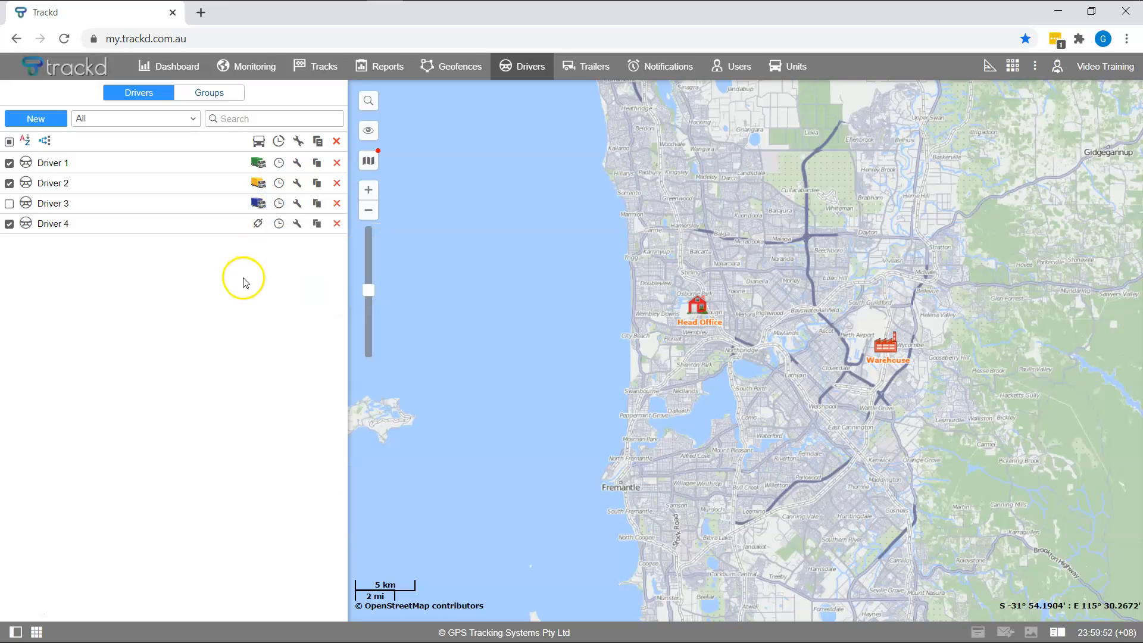
pyautogui.click(277, 257)
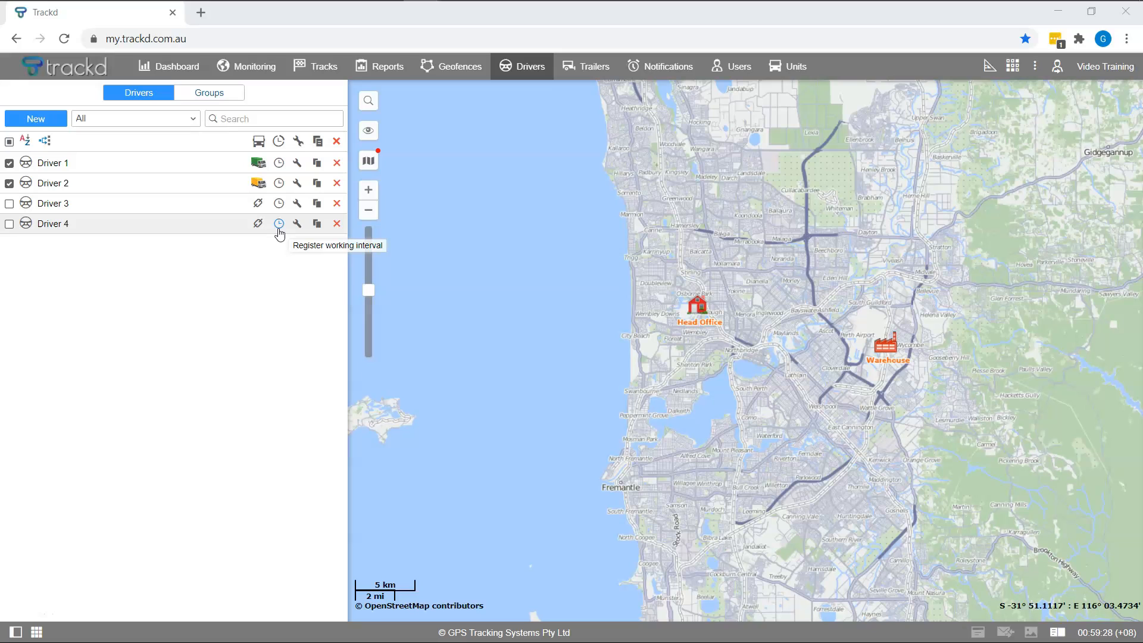
# Show Driver 4's manual binding history for the interval 18 January 2021 06:00 to 18 January 2021 10:00
pyautogui.click(278, 226)
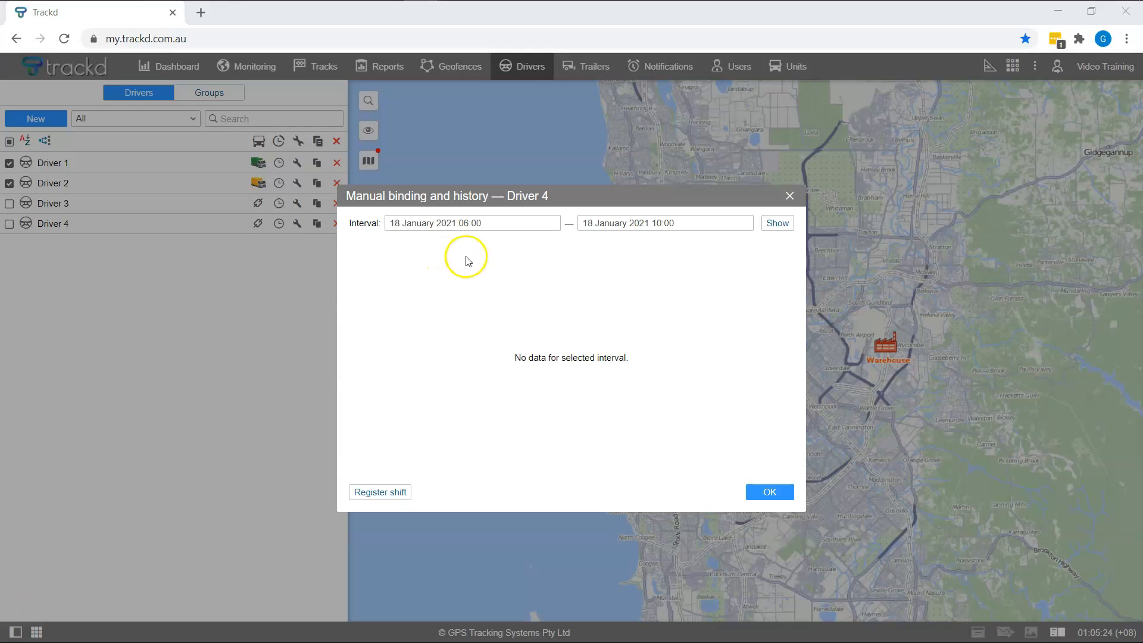
pyautogui.click(530, 224)
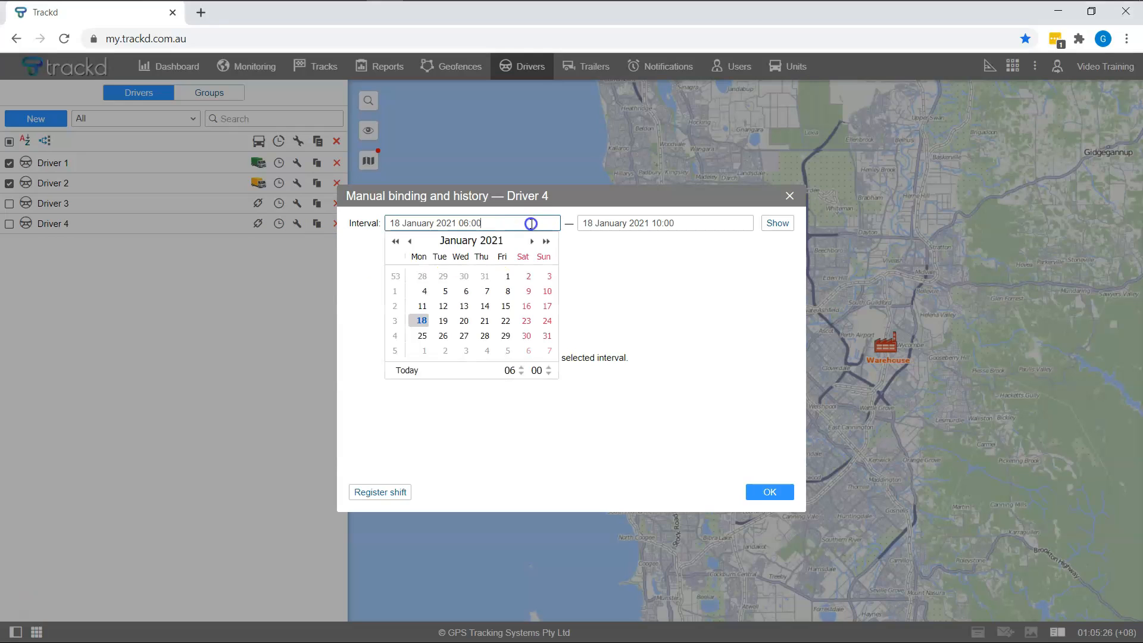
pyautogui.click(728, 223)
pyautogui.click(775, 229)
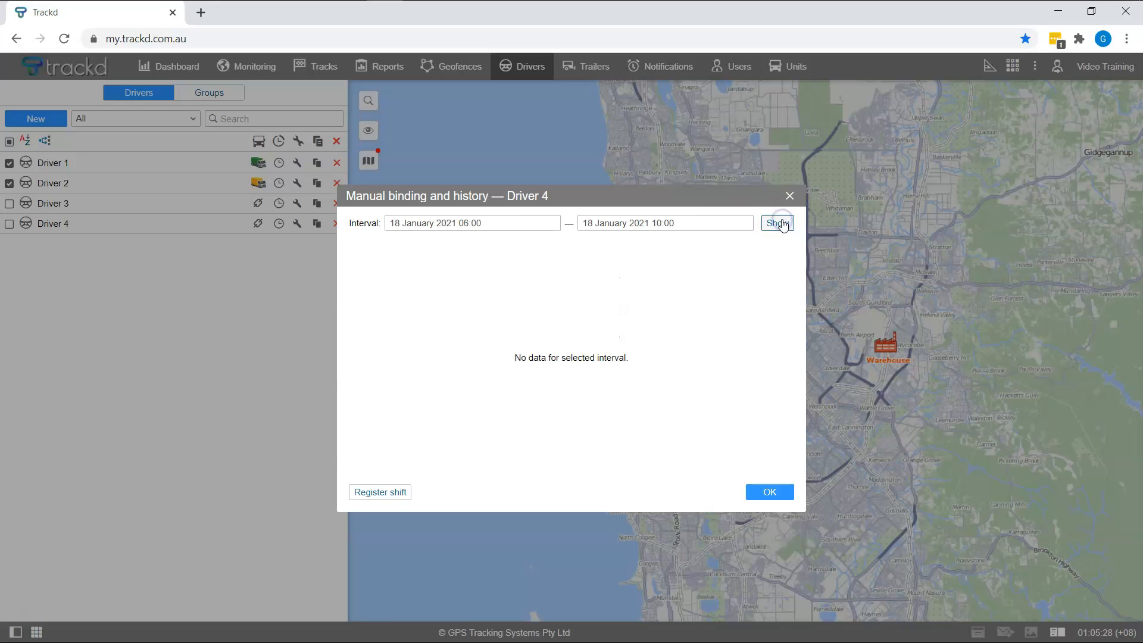
# Start a shift registration for Driver 4 on unit DTRK022, with the shift beginning on 18 January 2021 at 06:00
pyautogui.click(381, 492)
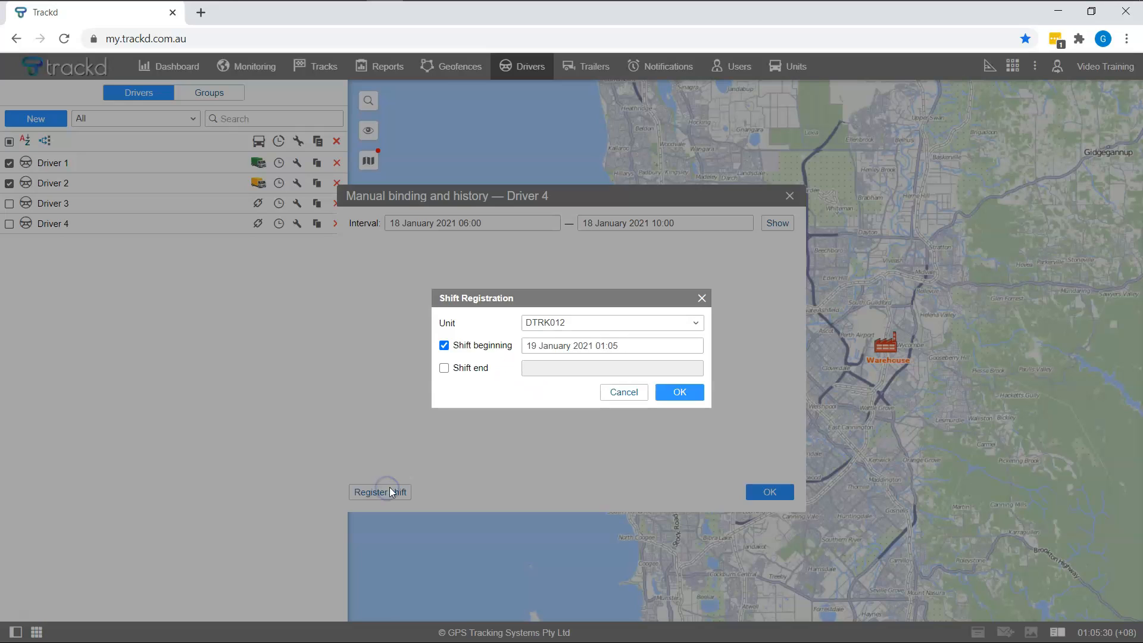
pyautogui.click(692, 321)
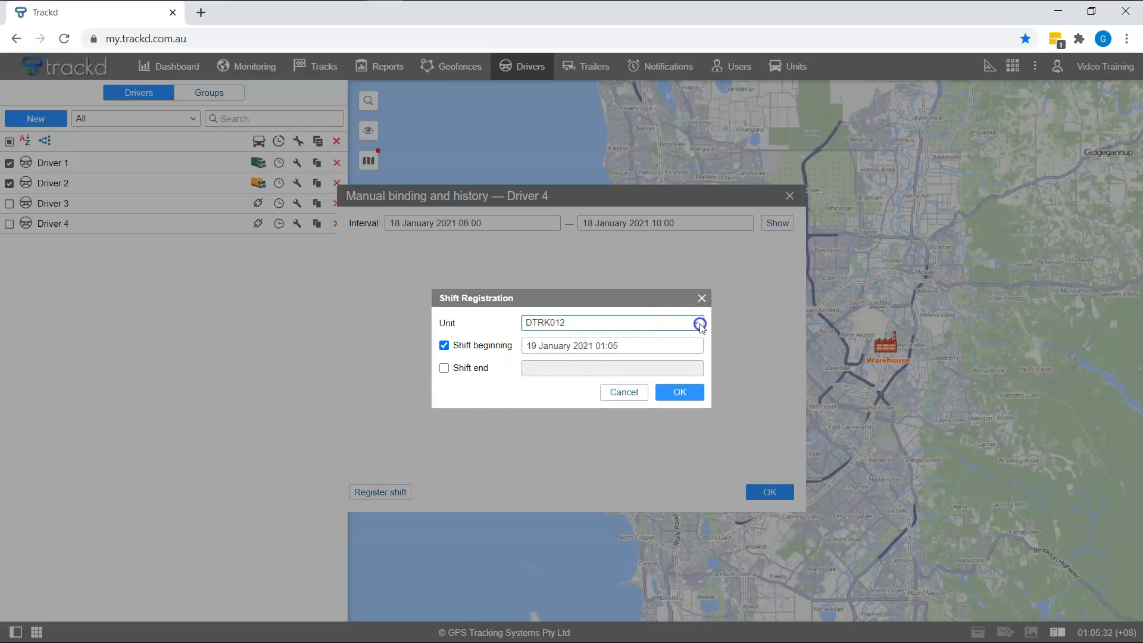
pyautogui.click(582, 355)
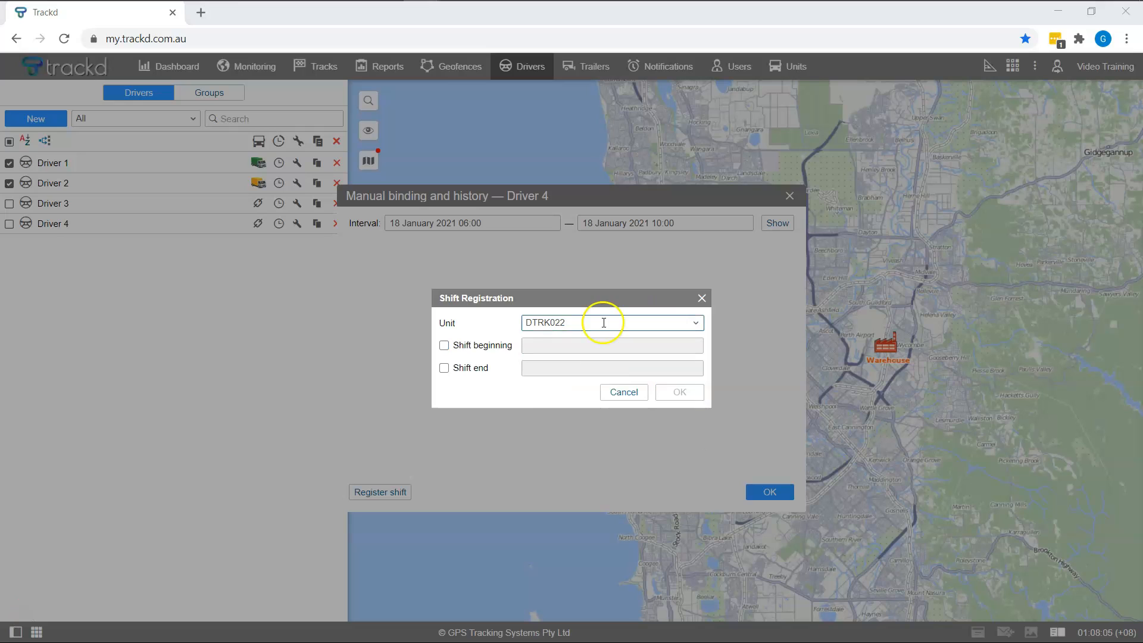
pyautogui.click(444, 346)
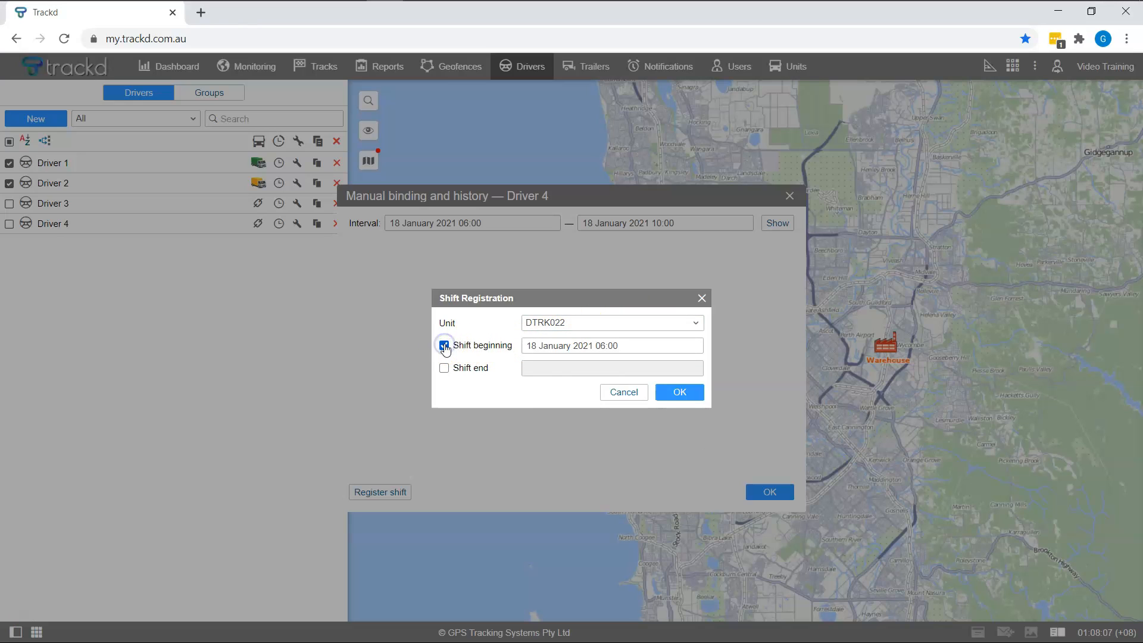
pyautogui.click(630, 345)
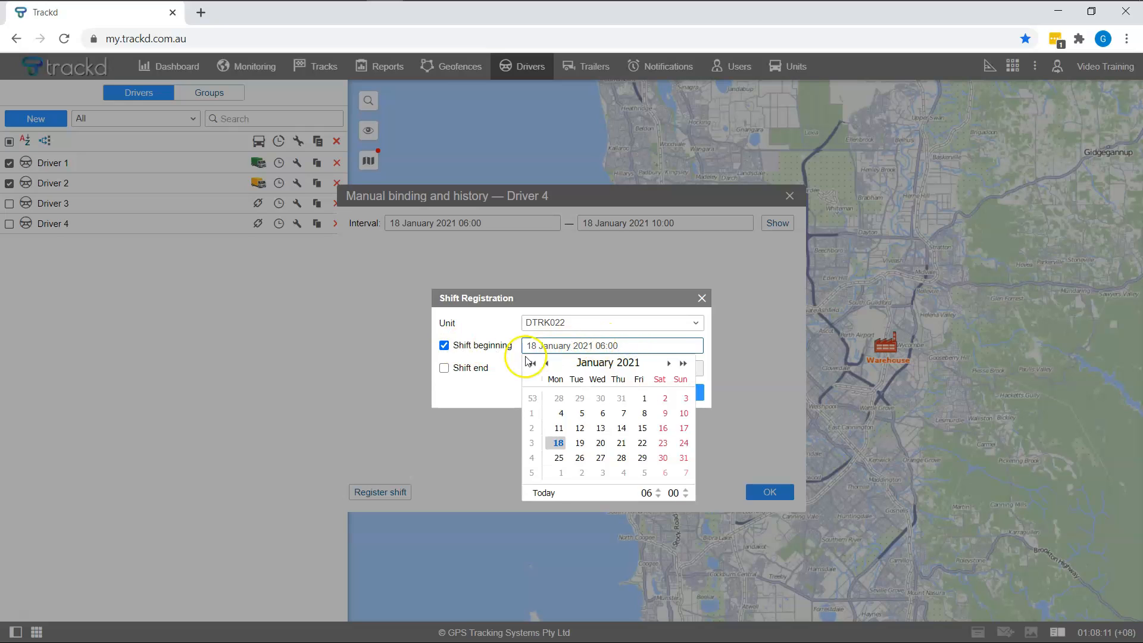
# Set the shift end to 18 January 2021 10:00, register the shift and close Driver 4's binding history
pyautogui.click(444, 368)
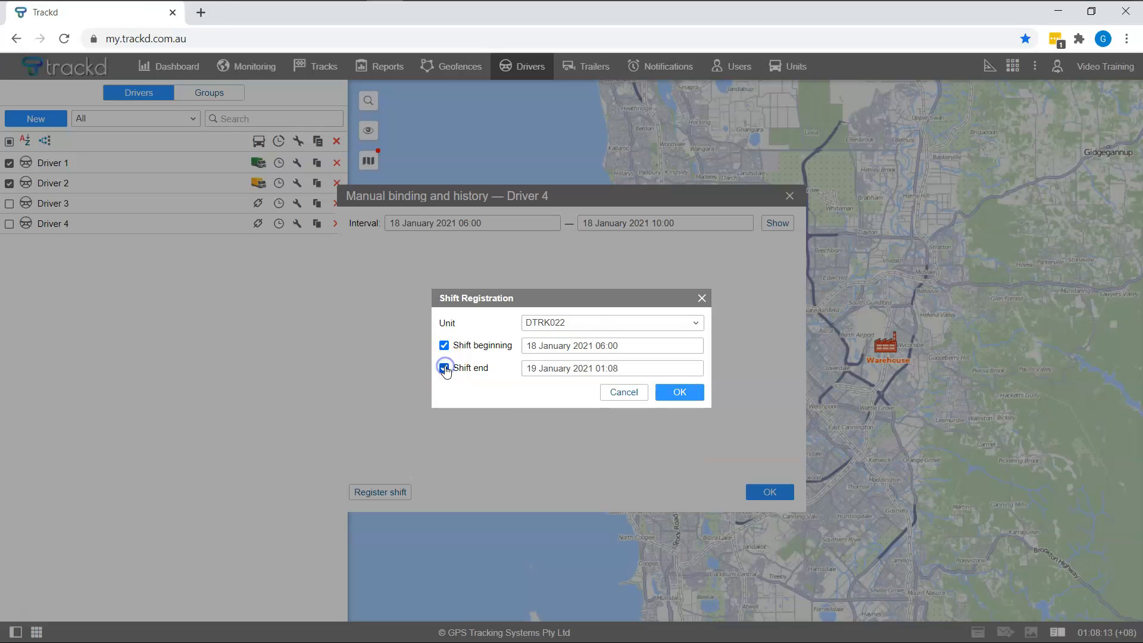
pyautogui.click(624, 367)
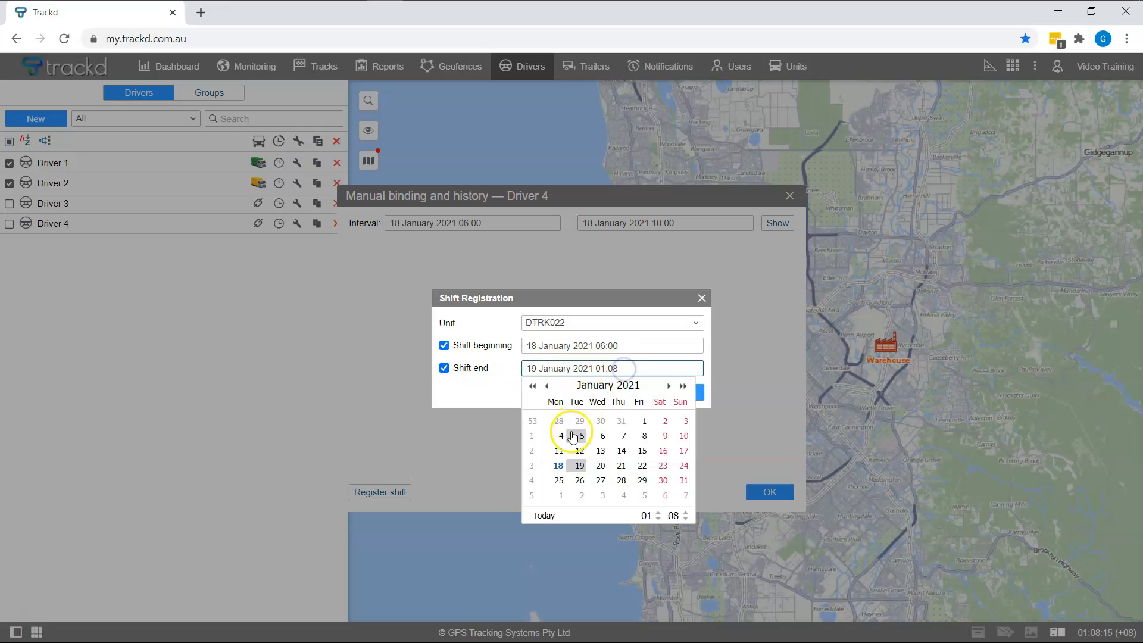
pyautogui.doubleClick(657, 512)
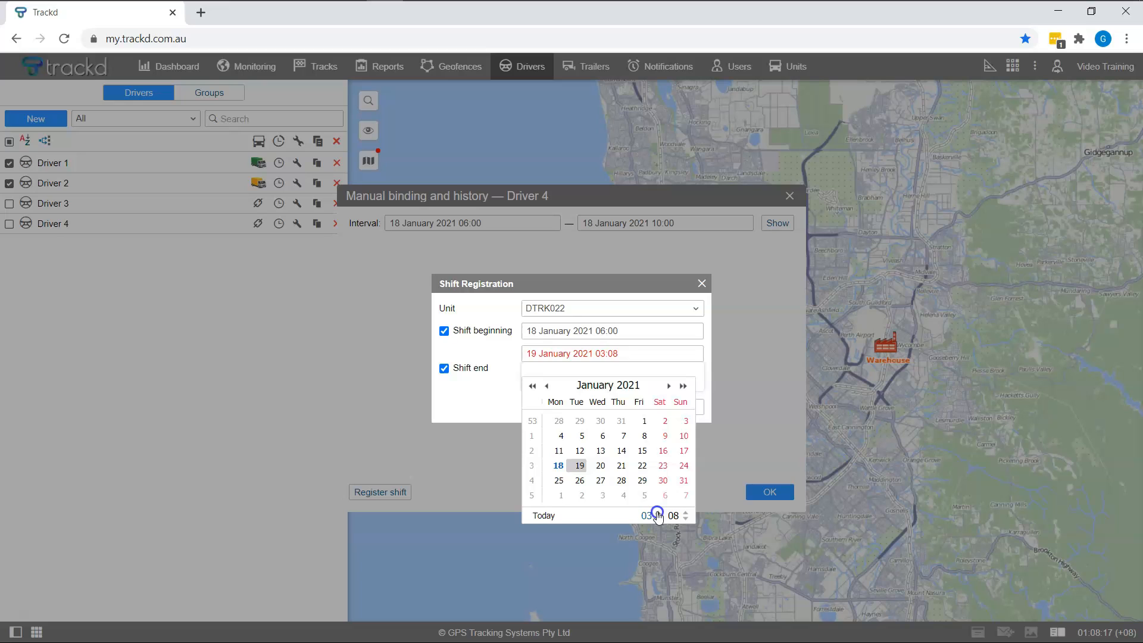
pyautogui.click(685, 519)
pyautogui.click(684, 518)
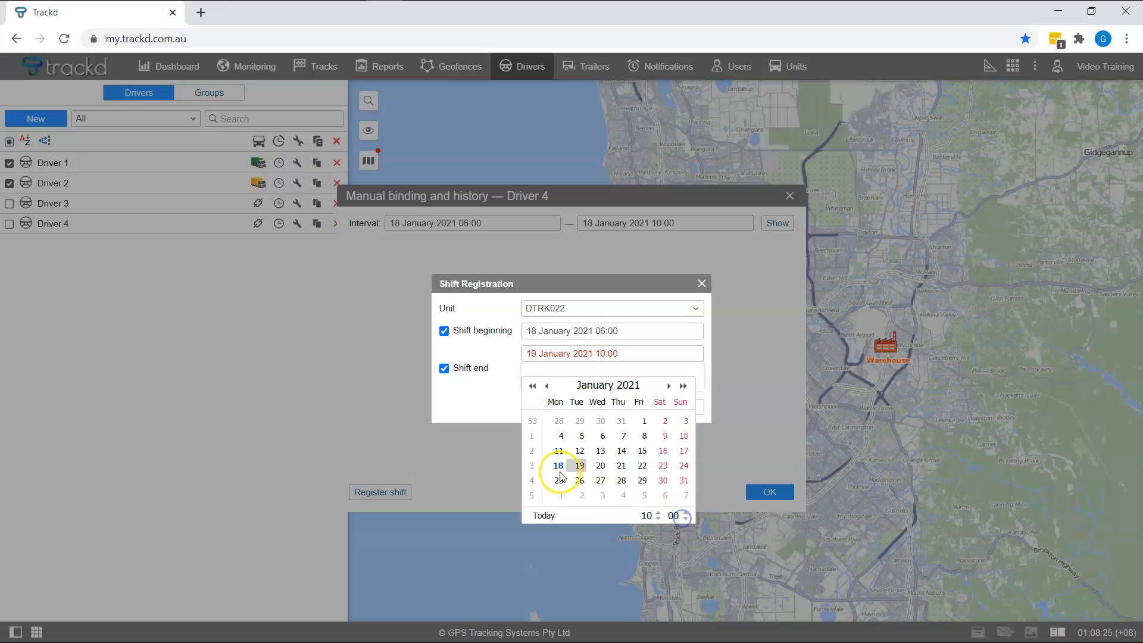
pyautogui.click(557, 466)
pyautogui.click(687, 392)
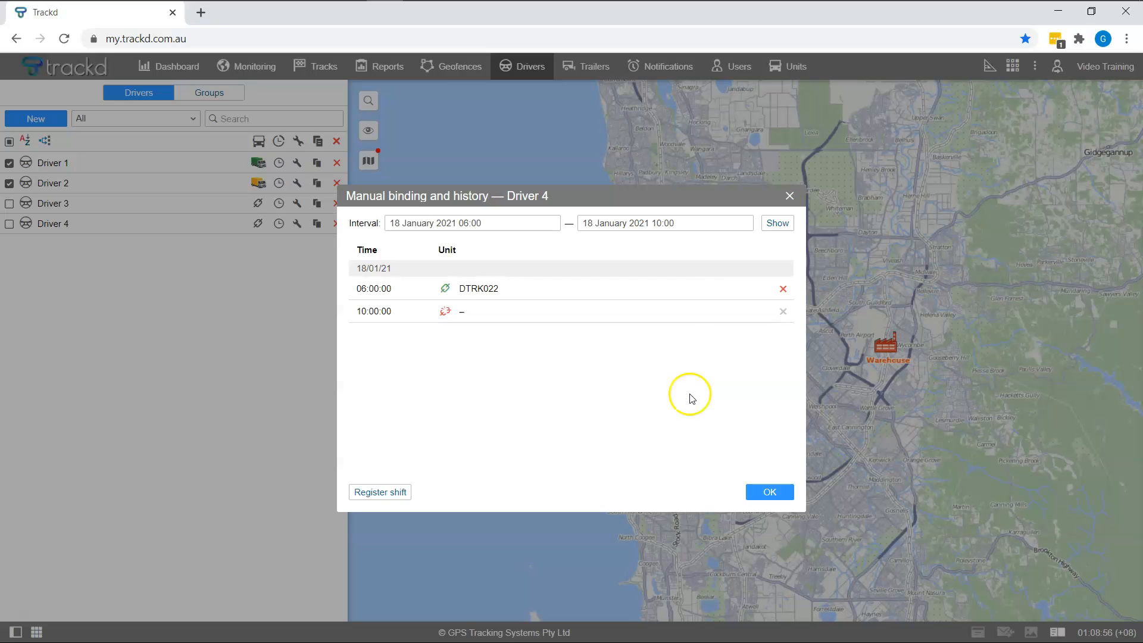
pyautogui.click(767, 492)
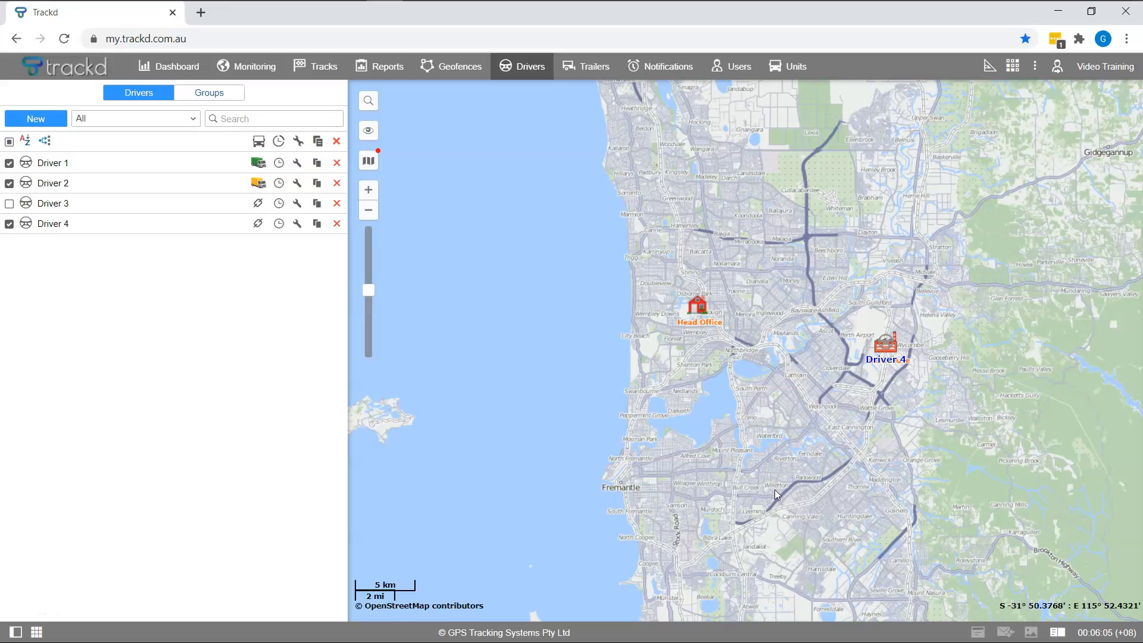
# Review the properties of Driver 4 and close them without making changes
pyautogui.click(296, 226)
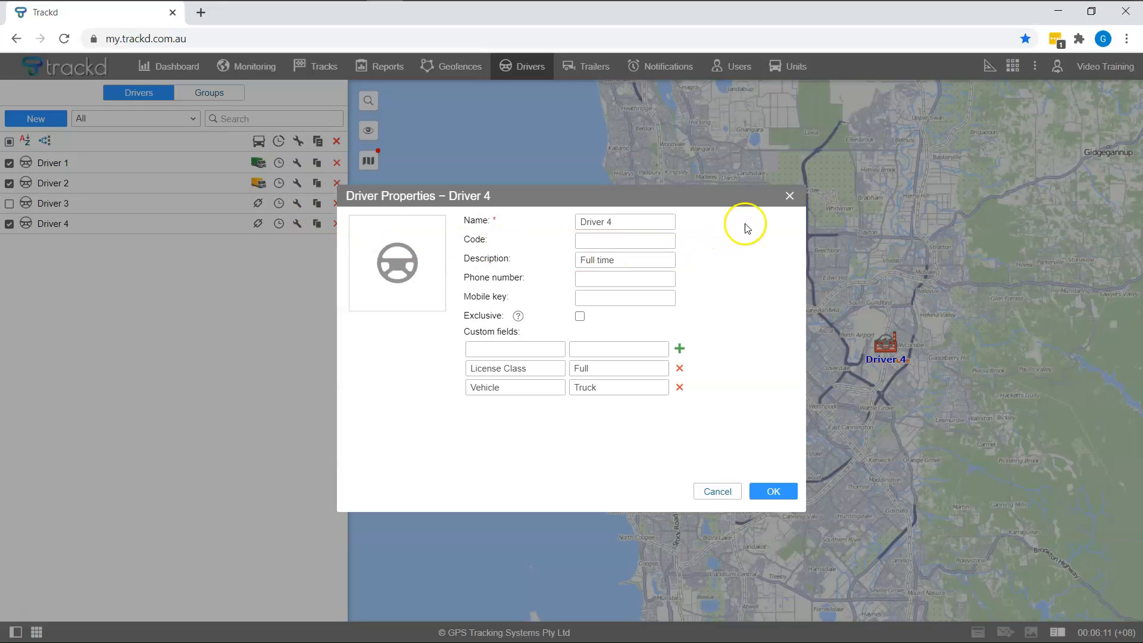
pyautogui.click(791, 197)
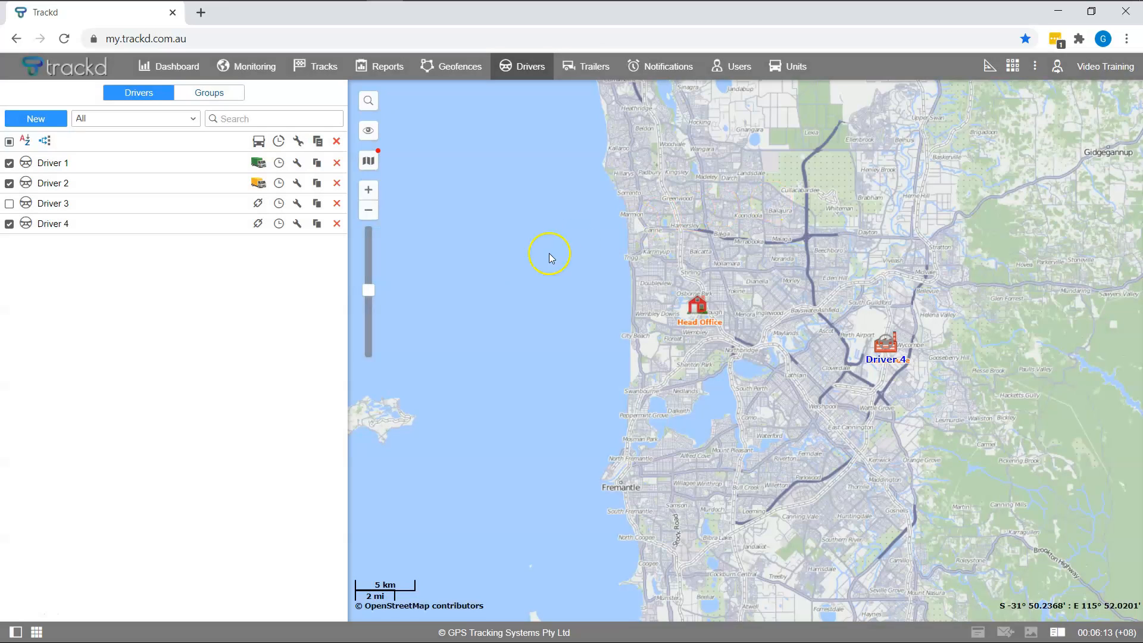
# Duplicate Driver 4 under the name Copy of Driver 4, and delete that copy from the driver list
pyautogui.click(318, 225)
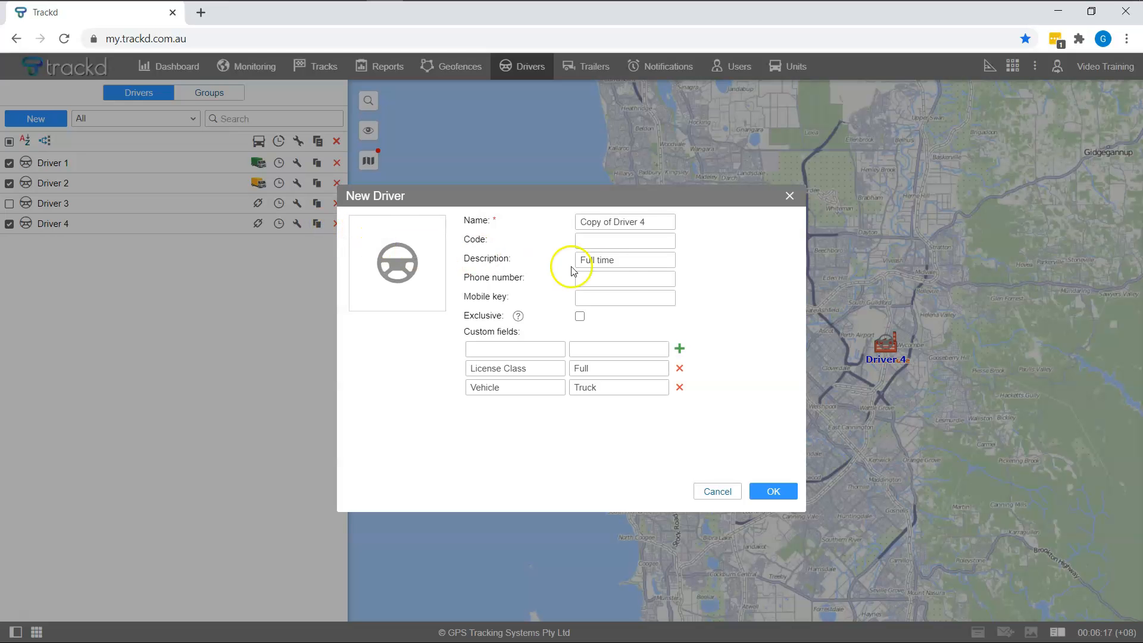
pyautogui.click(775, 492)
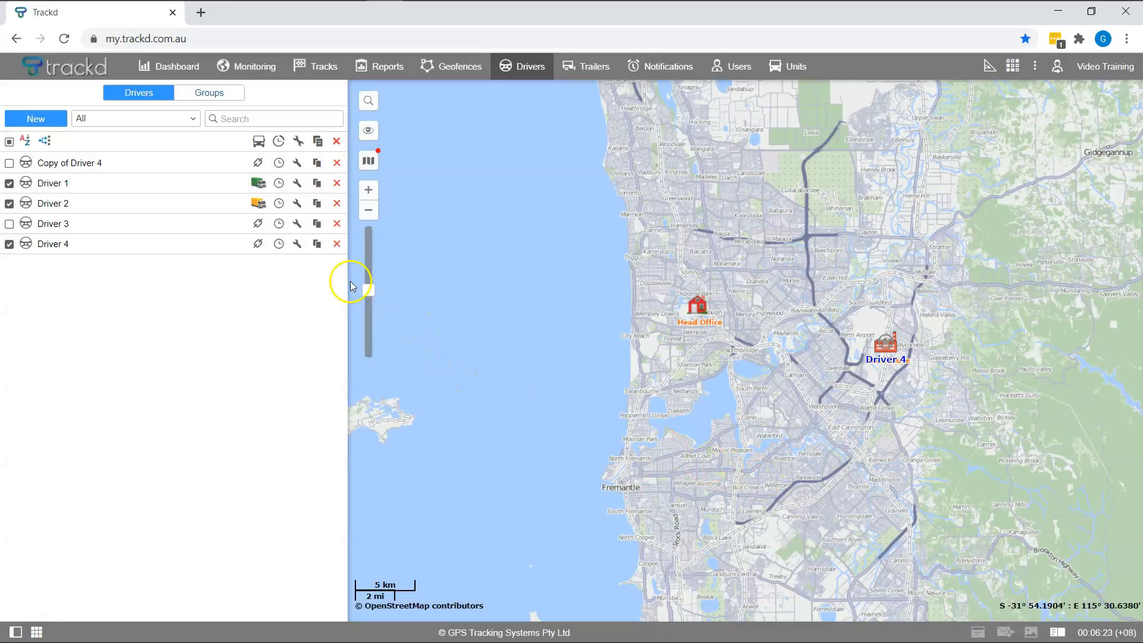
pyautogui.click(336, 163)
pyautogui.press('Return')
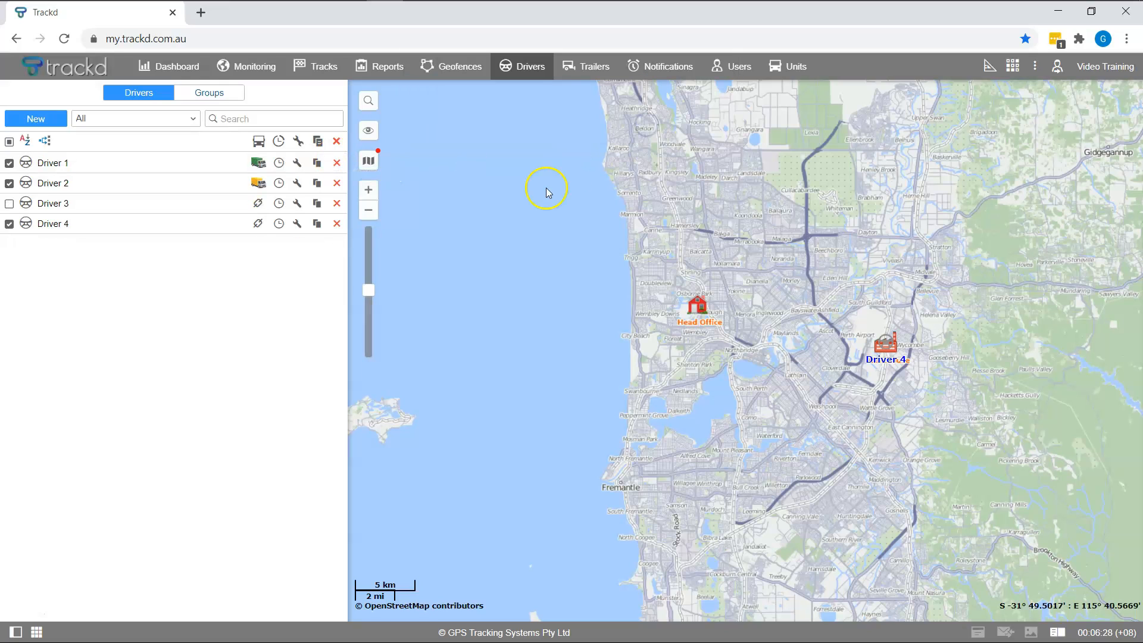